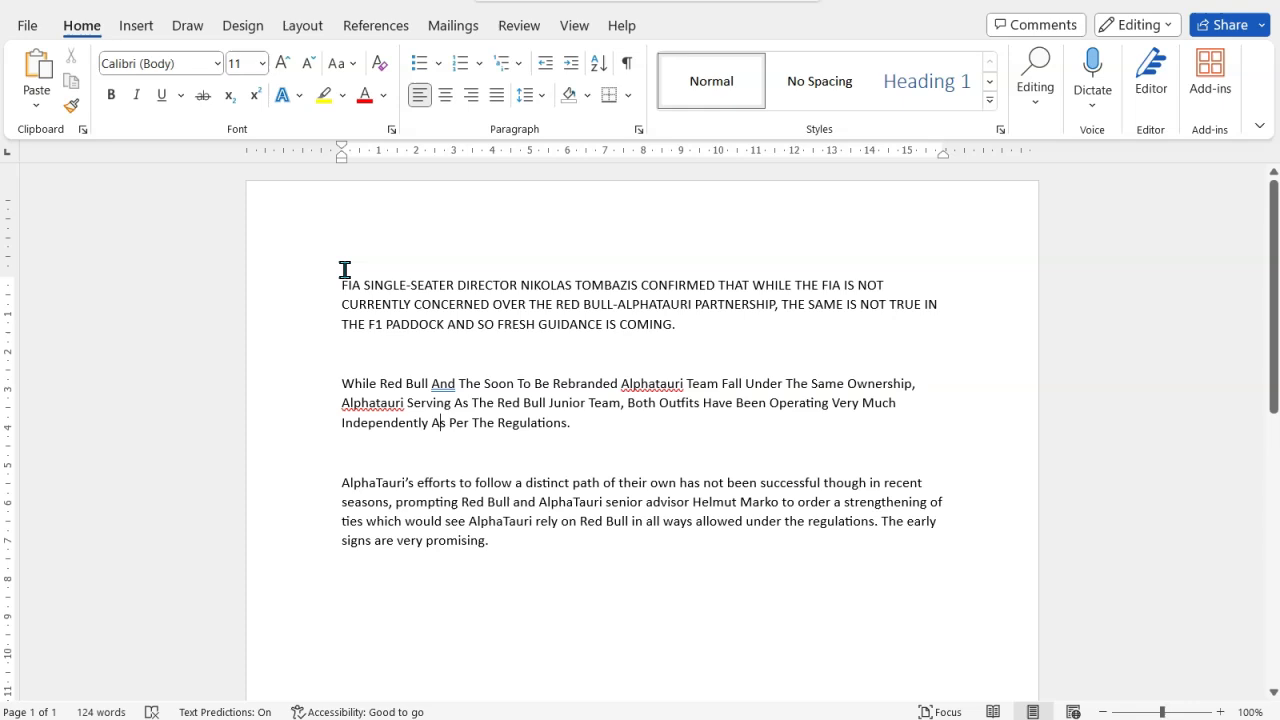
Select, then deselect, the all-capitals first paragraph and the second paragraph
{"action": "left_click_drag", "start_coordinate": [344, 272], "coordinate": [740, 337]}
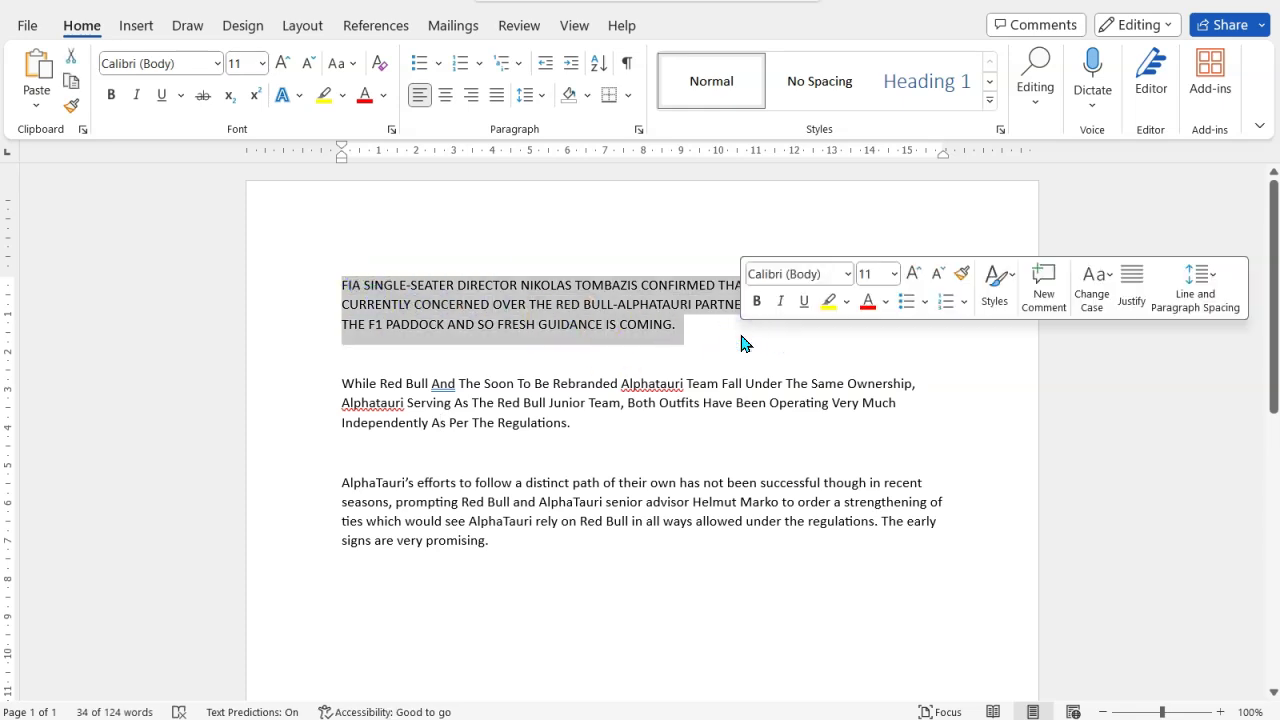
{"action": "left_click", "coordinate": [696, 334]}
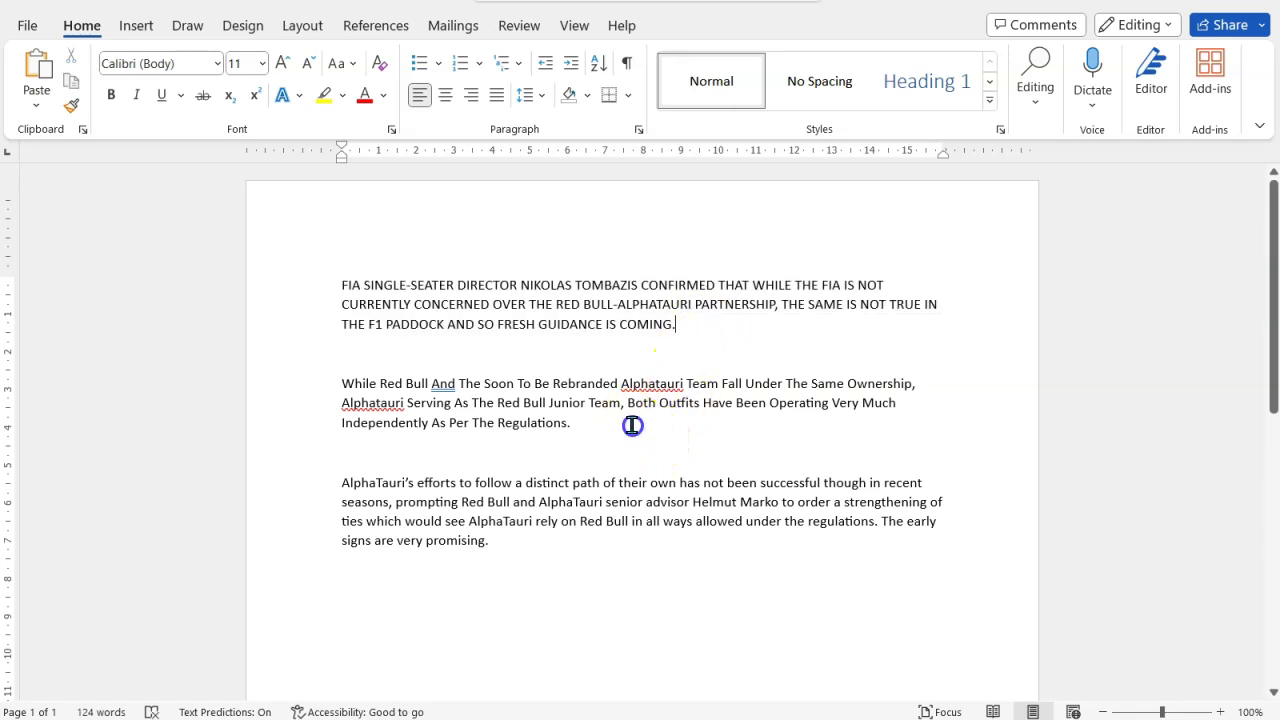
{"action": "left_click_drag", "start_coordinate": [631, 423], "coordinate": [349, 383]}
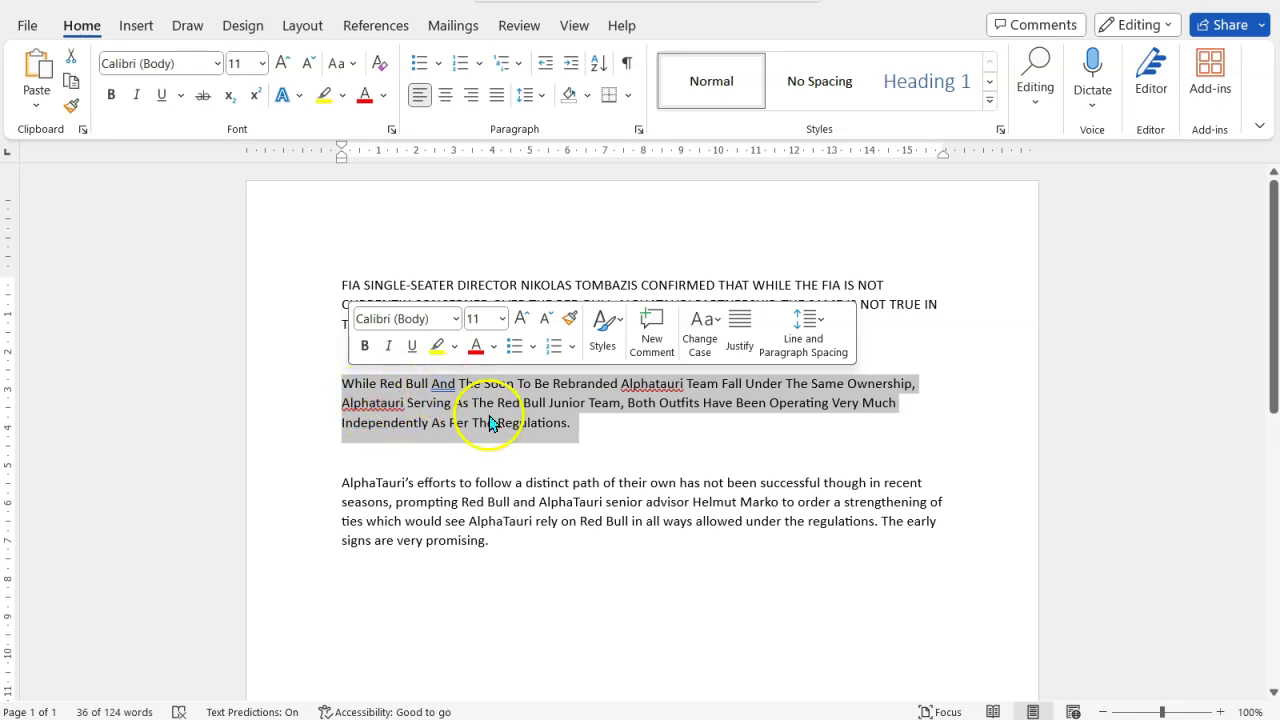
{"action": "left_click", "coordinate": [515, 480]}
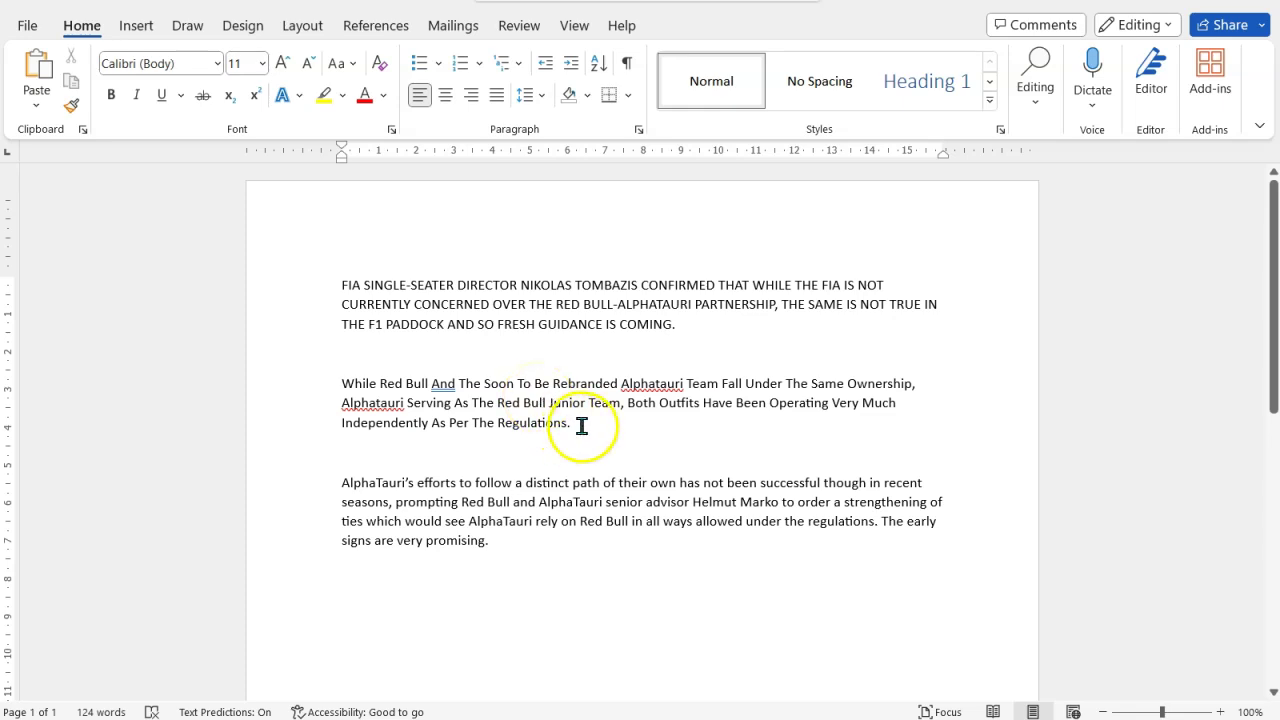
Lowercase the B, J and T so the phrase reads 'bull junior team'
{"action": "left_click", "coordinate": [530, 403]}
{"action": "key", "text": "BackSpace"}
{"action": "type", "text": "b"}
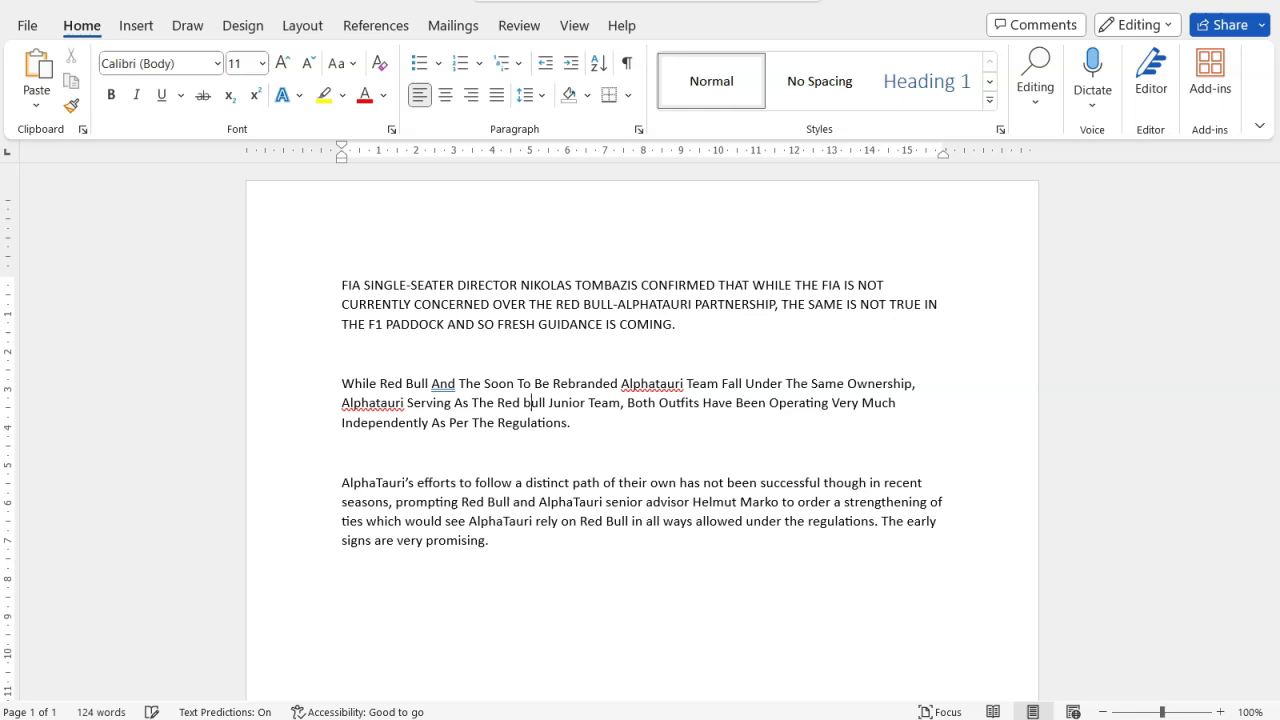
{"action": "key", "text": "BackSpace"}
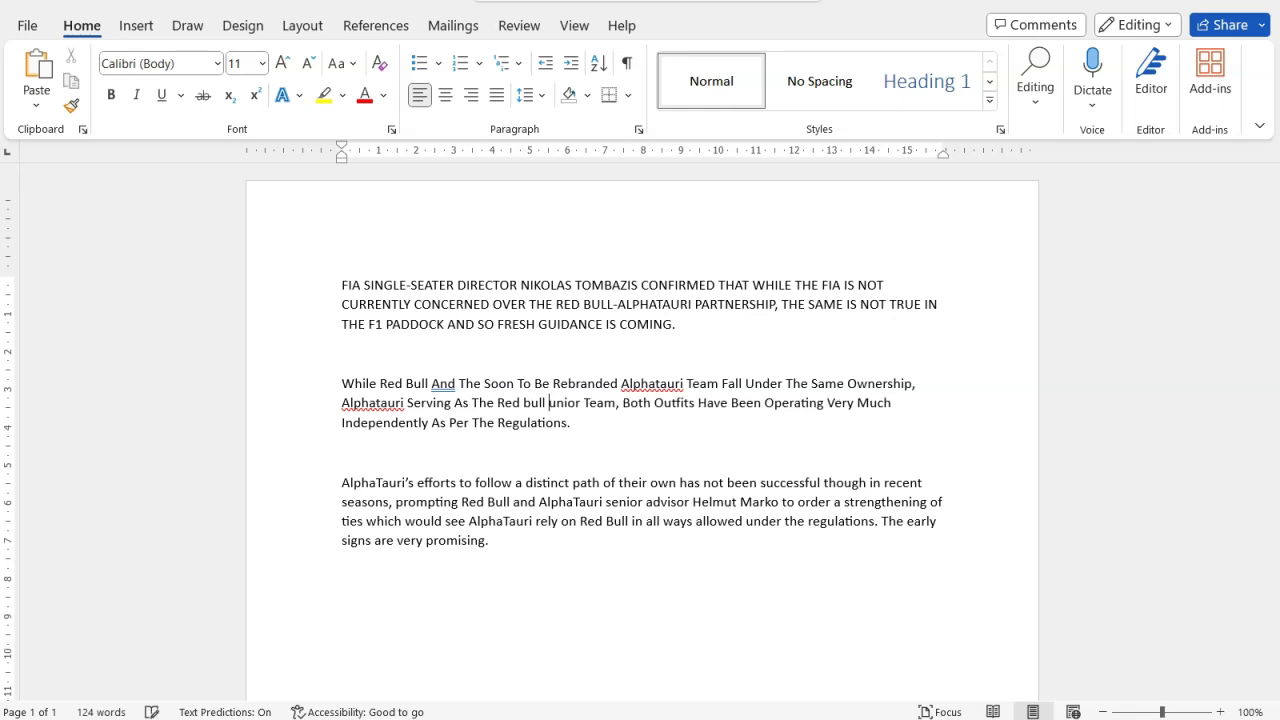
{"action": "type", "text": "j"}
{"action": "key", "text": "Delete"}
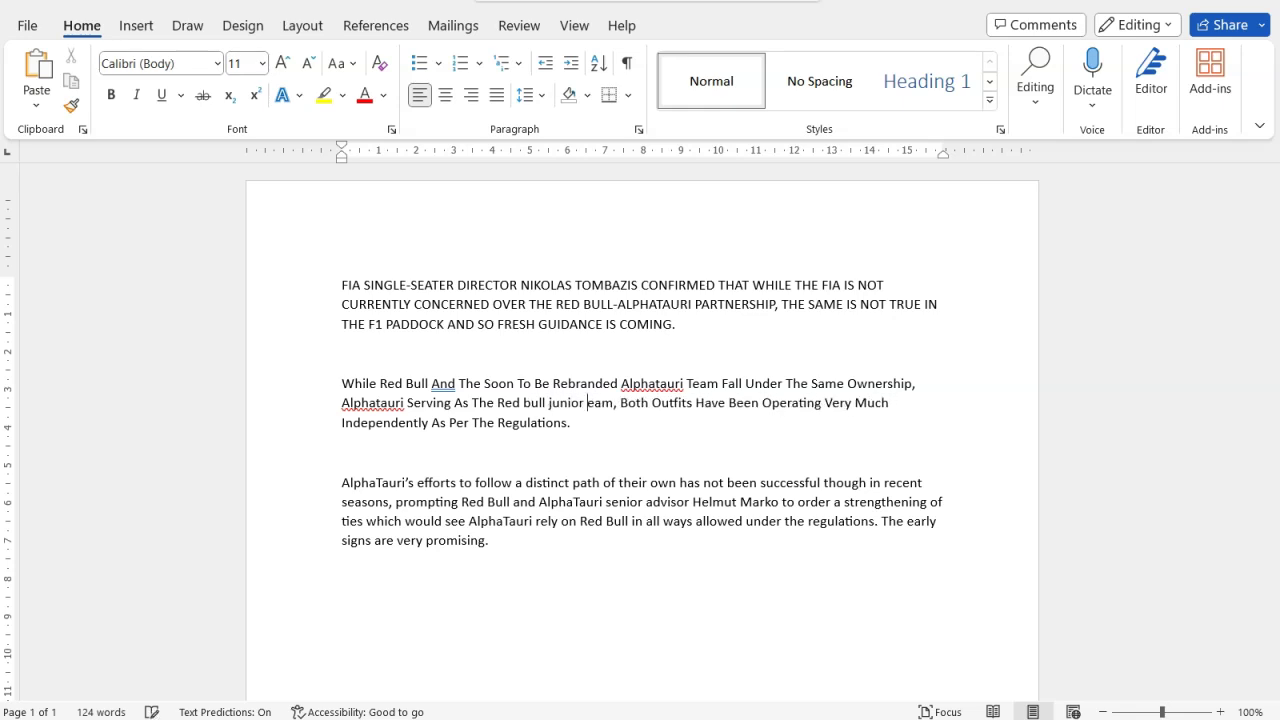
{"action": "type", "text": "t"}
{"action": "key", "text": "Right"}
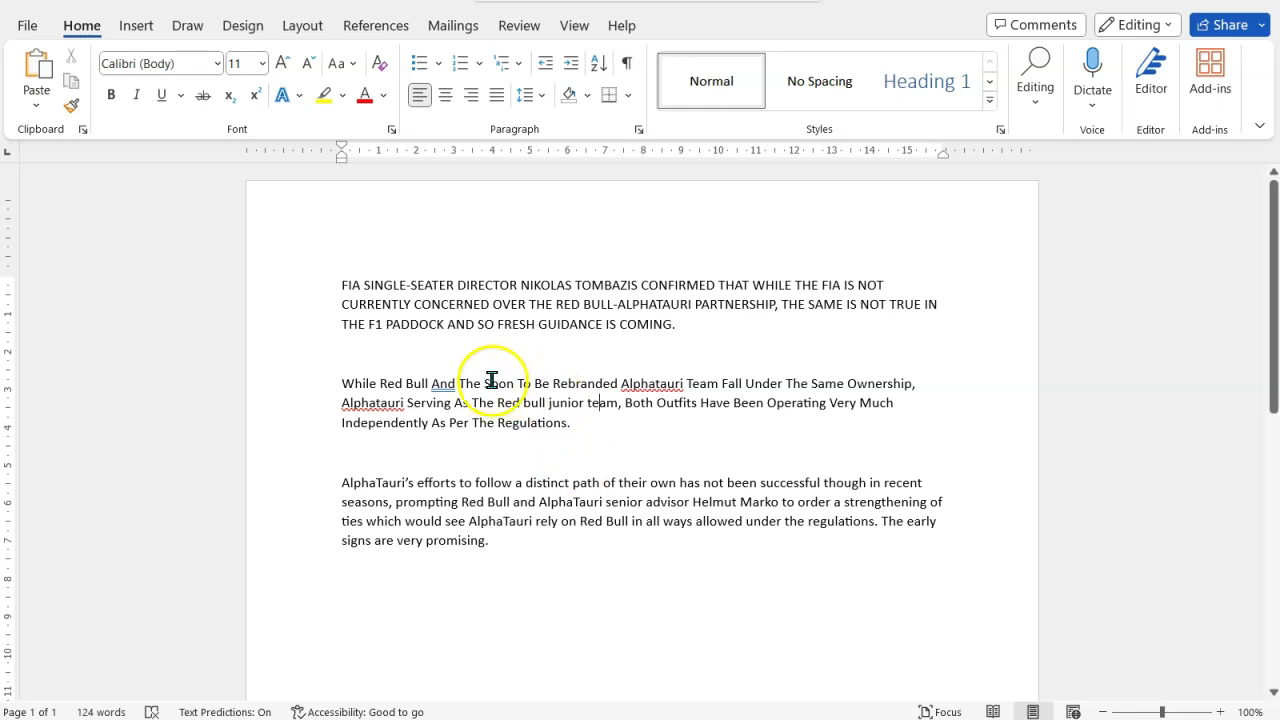
Type a trial line 'FIA single .' after the first paragraph, then delete it
{"action": "left_click", "coordinate": [342, 285]}
{"action": "left_click_drag", "start_coordinate": [696, 329], "coordinate": [506, 283]}
{"action": "left_click", "coordinate": [726, 334]}
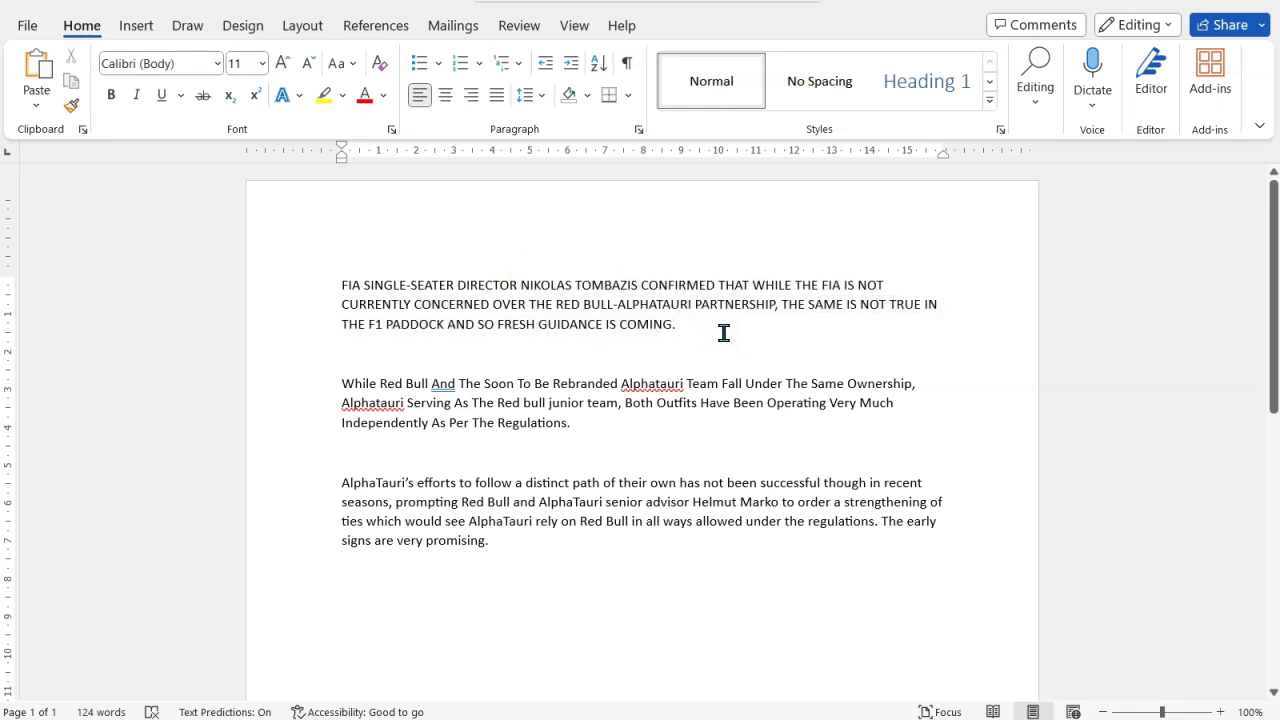
{"action": "key", "text": "Return"}
{"action": "key", "text": "Return"}
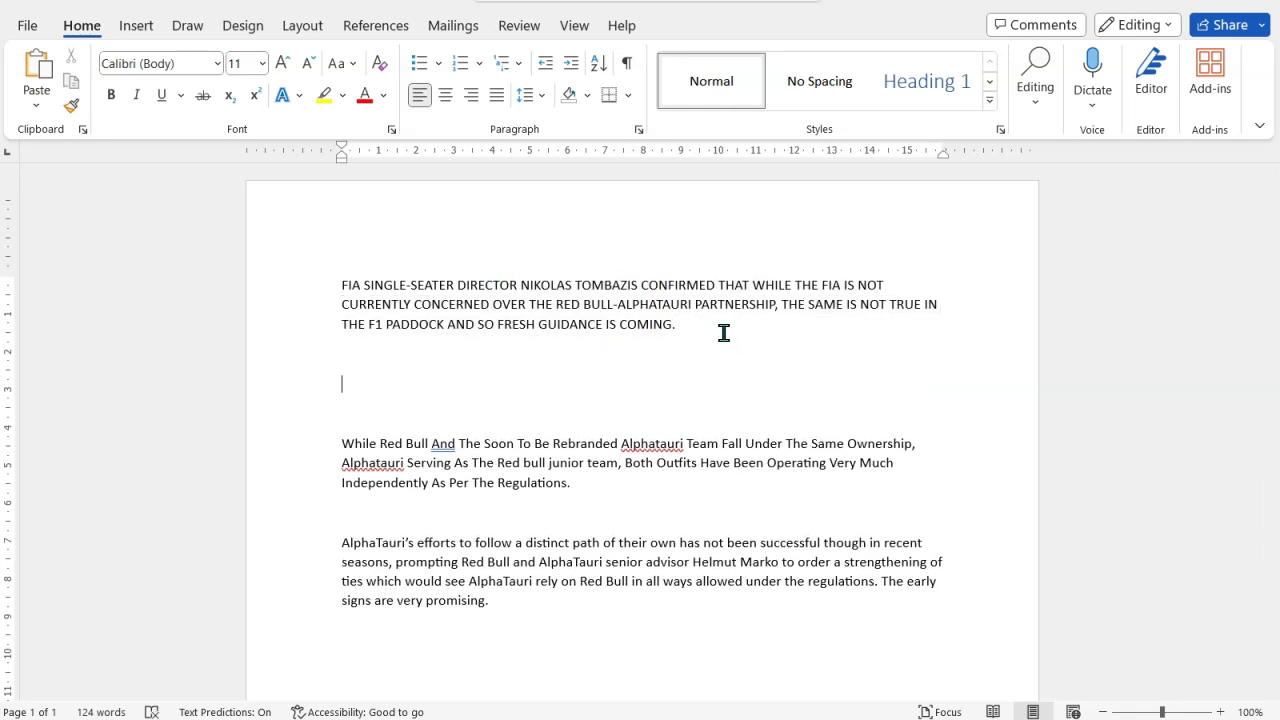
{"action": "type", "text": "FIA single ..."}
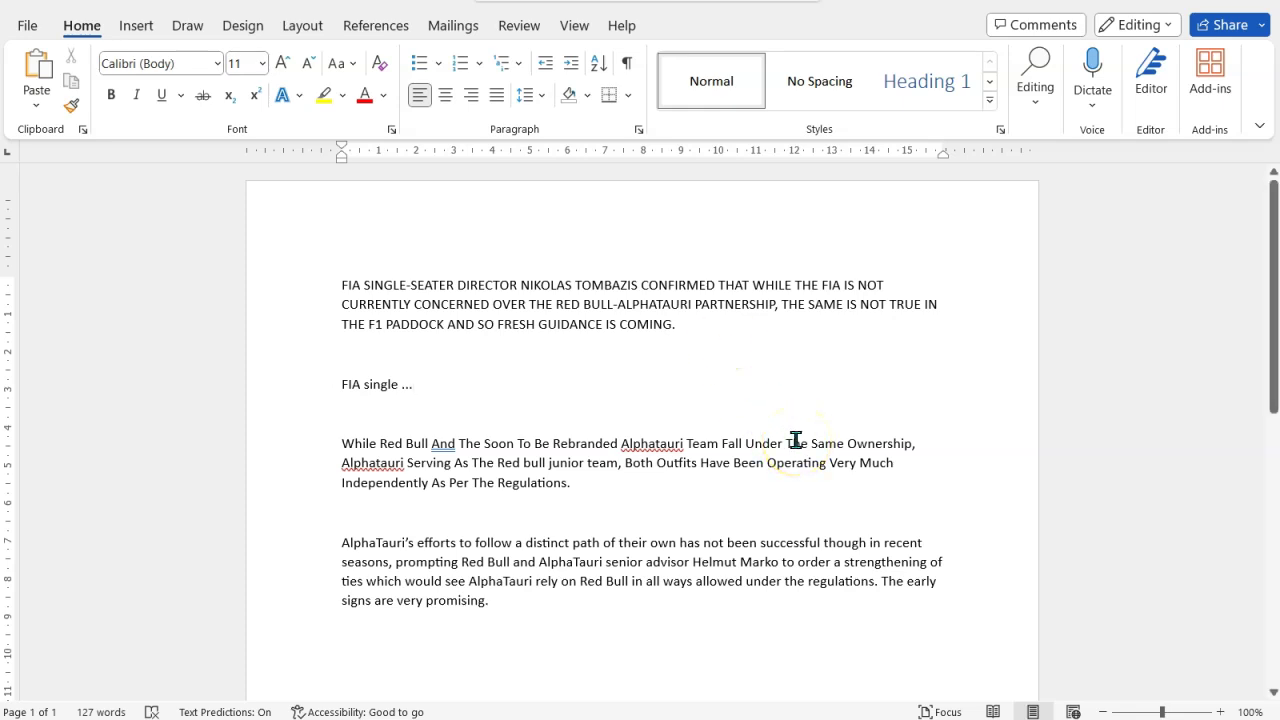
{"action": "key", "text": "BackSpace"}
{"action": "key", "text": "BackSpace"}
{"action": "key", "text": "BackSpace"}
{"action": "key", "text": "BackSpace"}
{"action": "key", "text": "BackSpace"}
{"action": "key", "text": "BackSpace"}
{"action": "key", "text": "BackSpace"}
{"action": "key", "text": "BackSpace"}
{"action": "key", "text": "BackSpace"}
{"action": "key", "text": "BackSpace"}
{"action": "key", "text": "BackSpace"}
{"action": "key", "text": "BackSpace"}
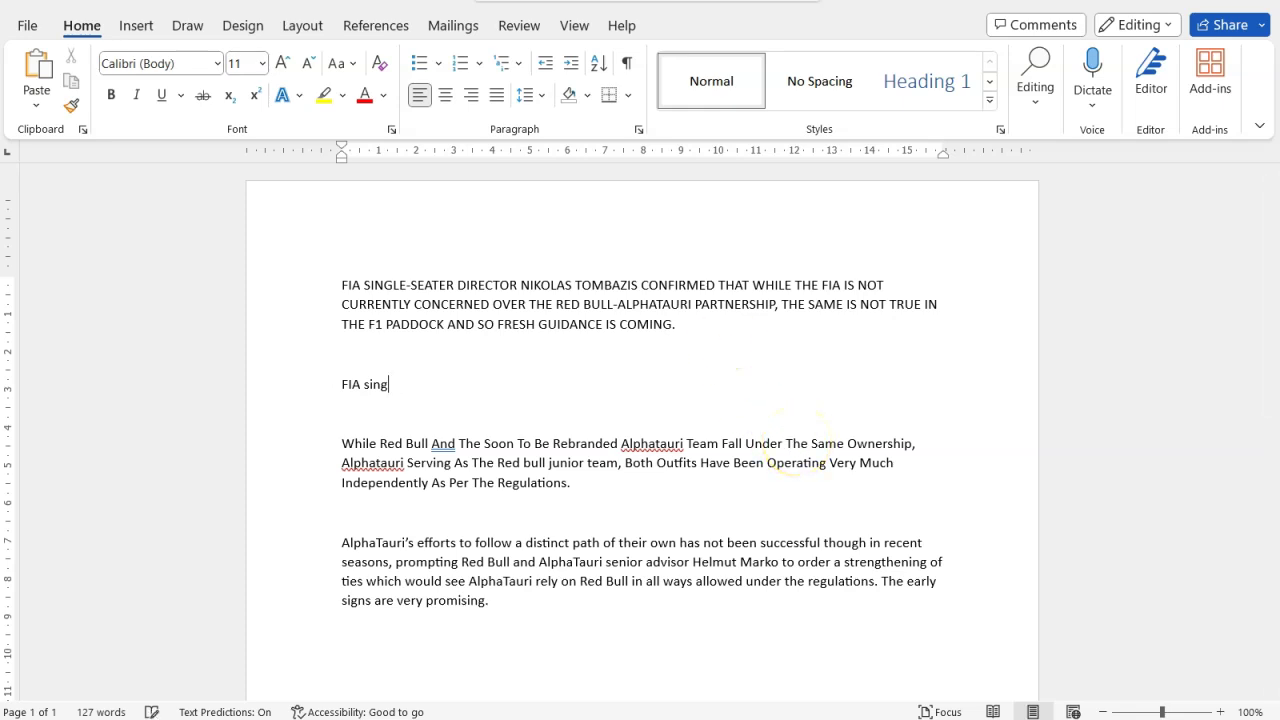
{"action": "key", "text": "BackSpace"}
{"action": "key", "text": "BackSpace"}
{"action": "key", "text": "BackSpace"}
{"action": "key", "text": "BackSpace"}
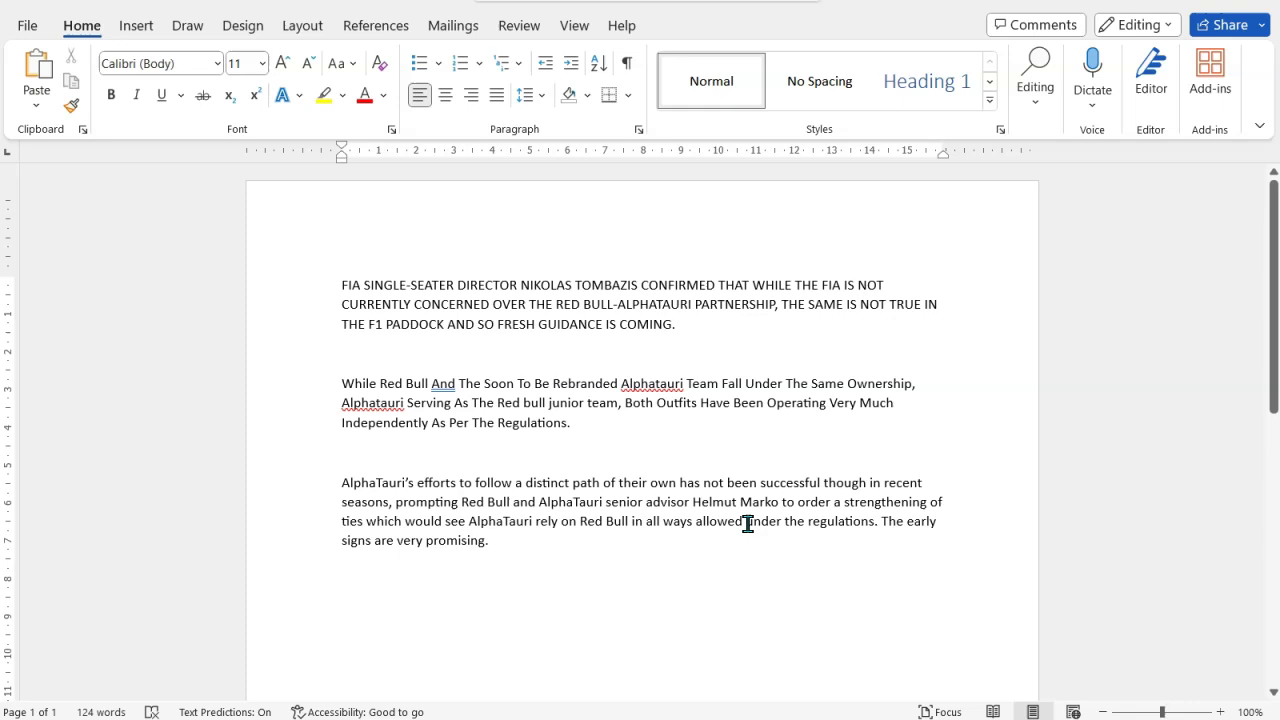
Select the third paragraph, then the entire all-capitals first paragraph
{"action": "scroll", "coordinate": [747, 523], "scroll_direction": "down", "scroll_amount": 3}
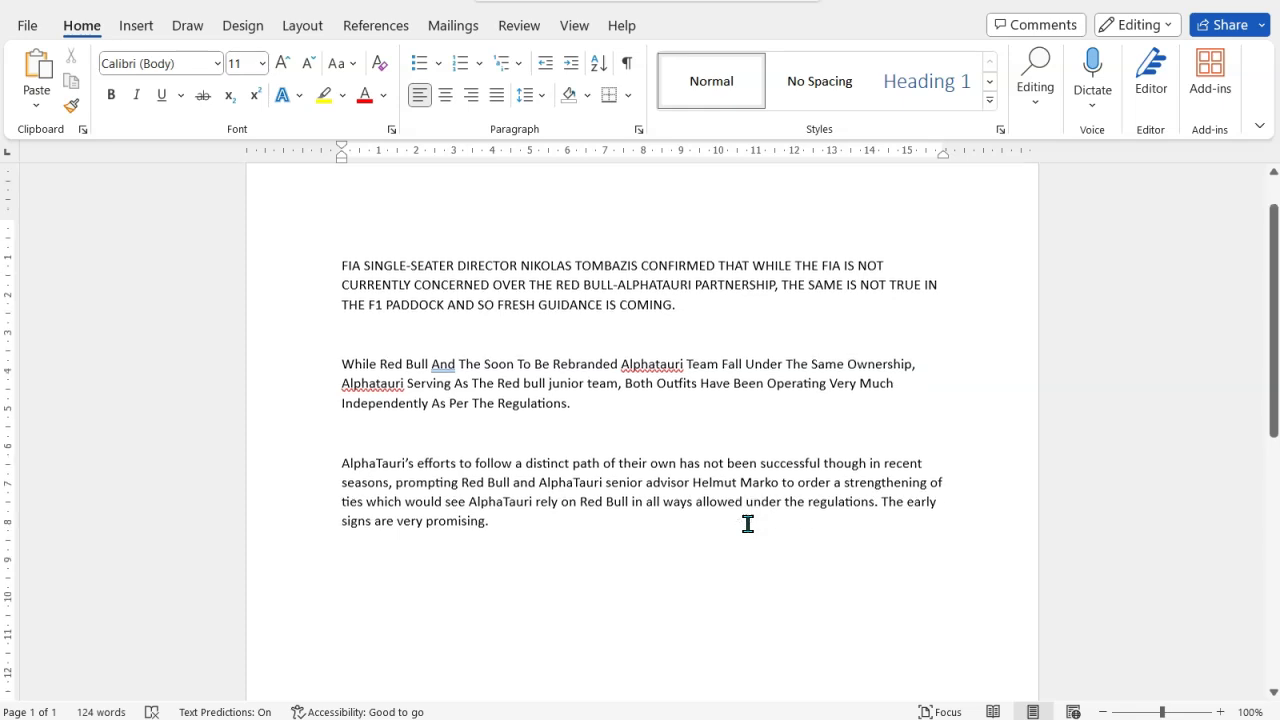
{"action": "scroll", "coordinate": [747, 523], "scroll_direction": "up", "scroll_amount": 3}
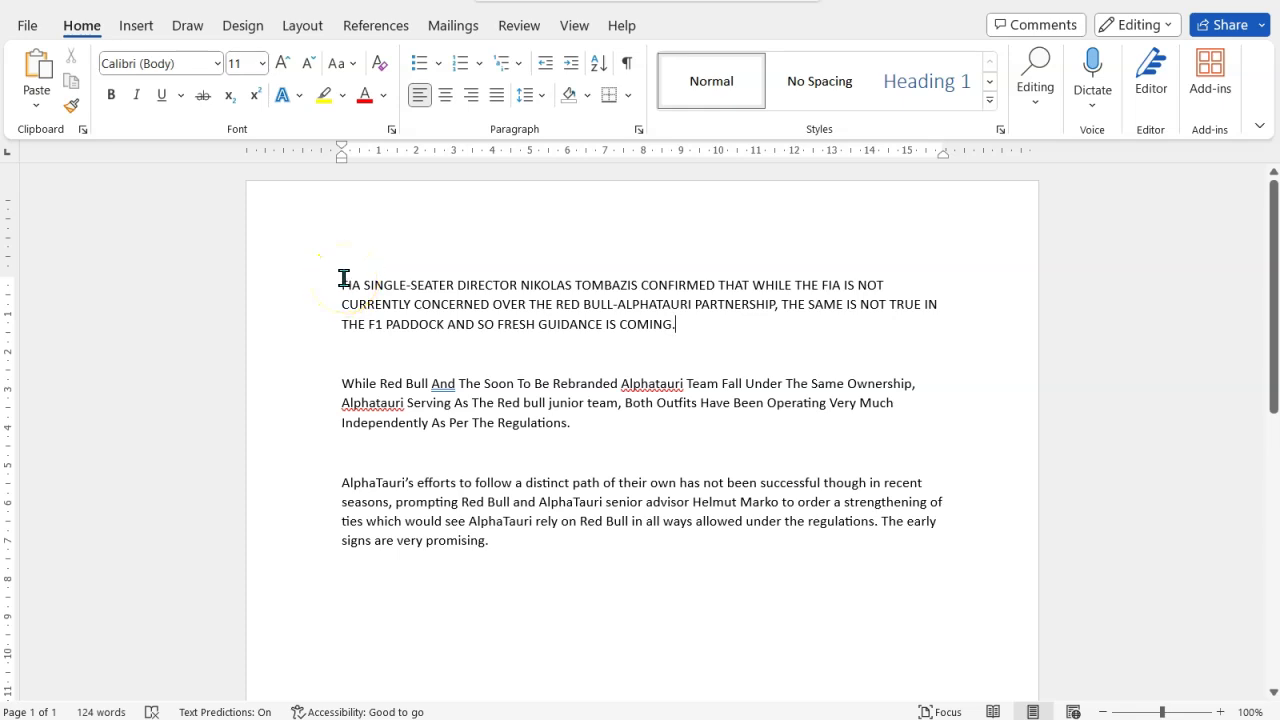
{"action": "left_click_drag", "start_coordinate": [342, 482], "coordinate": [506, 540]}
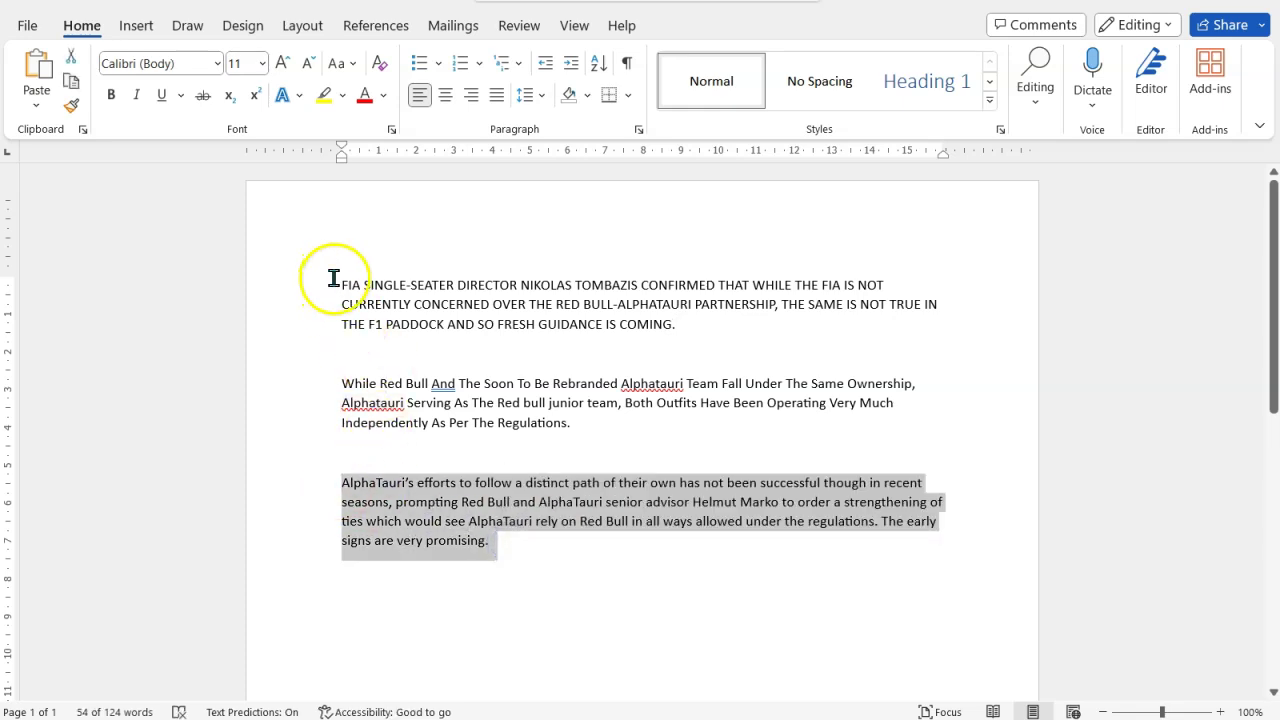
{"action": "left_click_drag", "start_coordinate": [340, 285], "coordinate": [748, 328]}
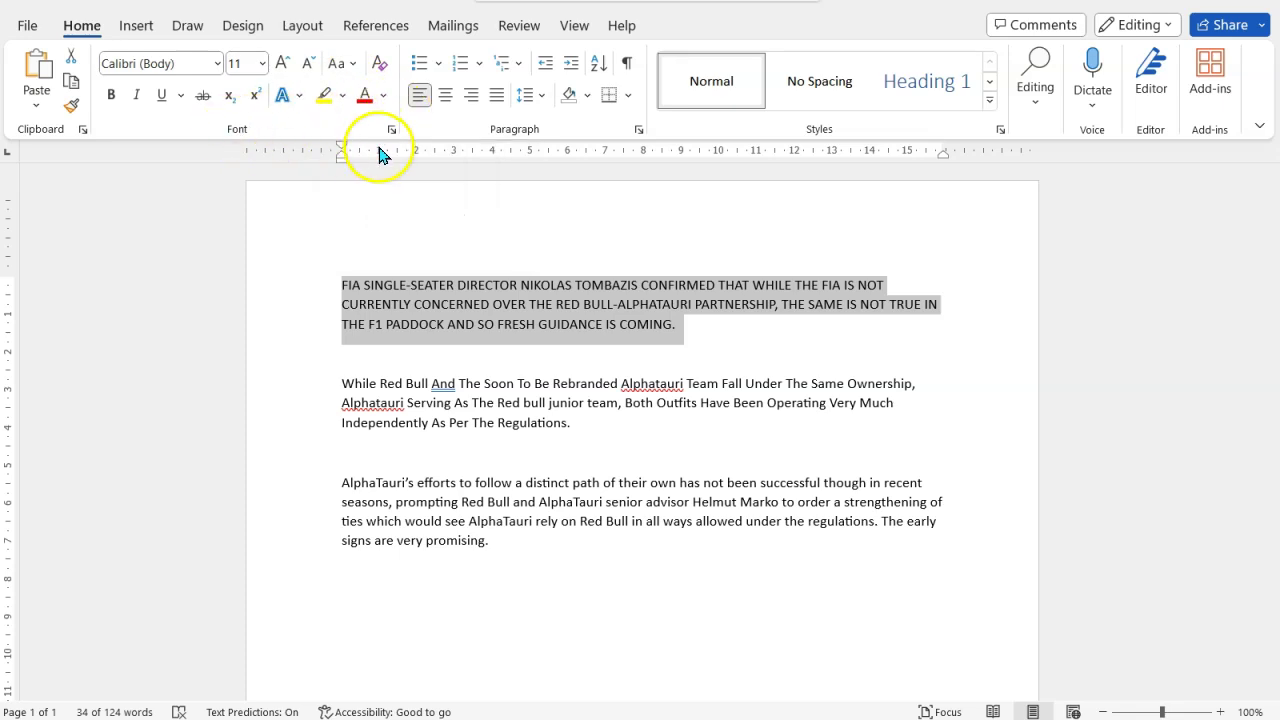
Apply Change Case lowercase, then Sentence case, to the first paragraph
{"action": "left_click", "coordinate": [337, 68]}
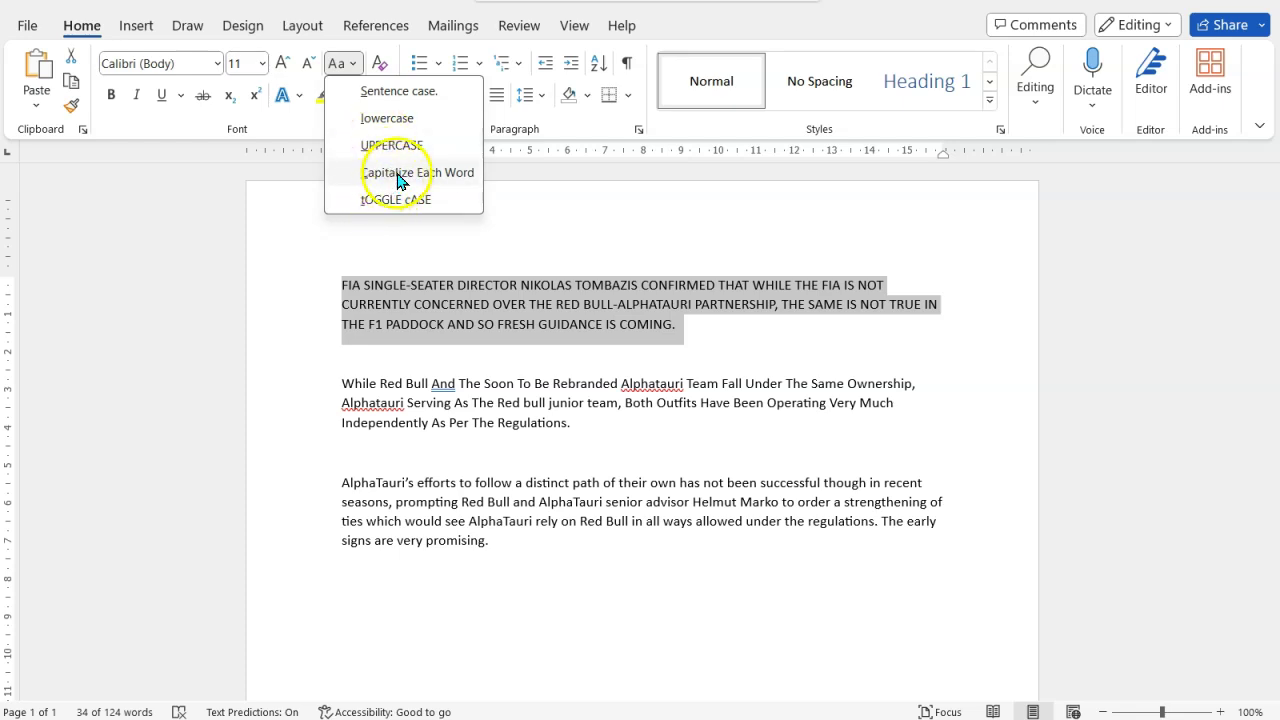
{"action": "left_click", "coordinate": [404, 118]}
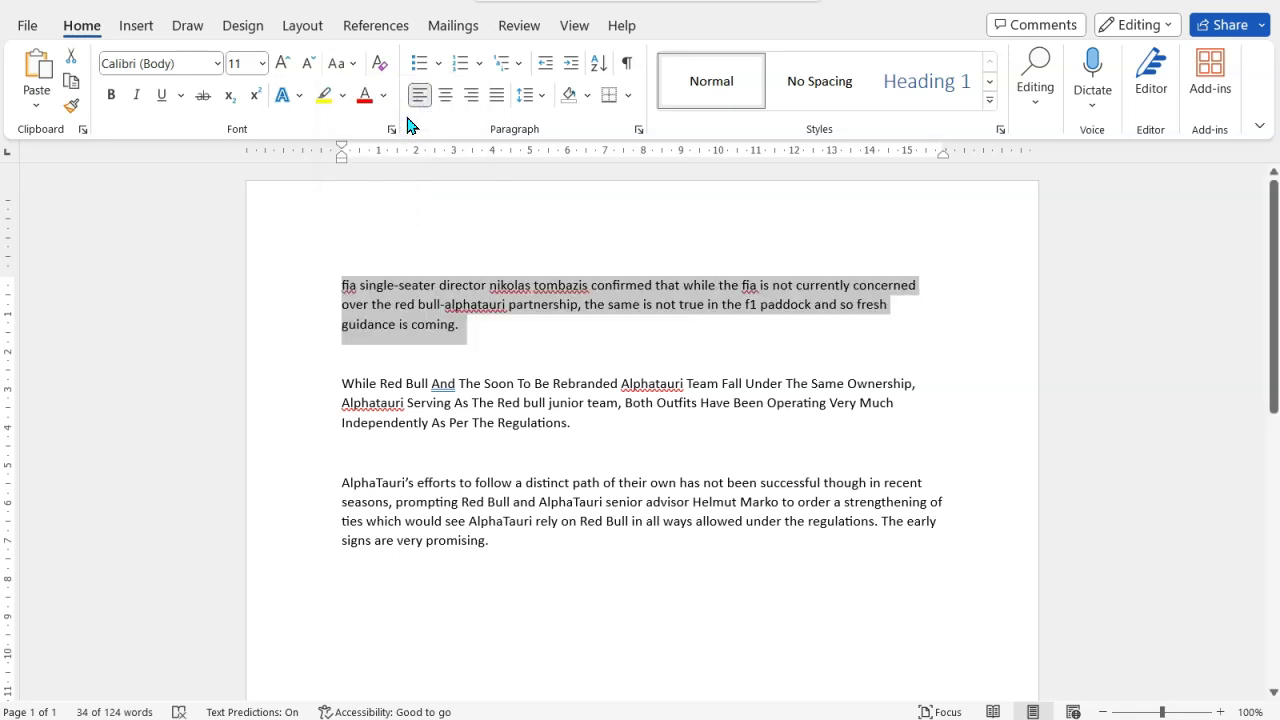
{"action": "left_click", "coordinate": [349, 72]}
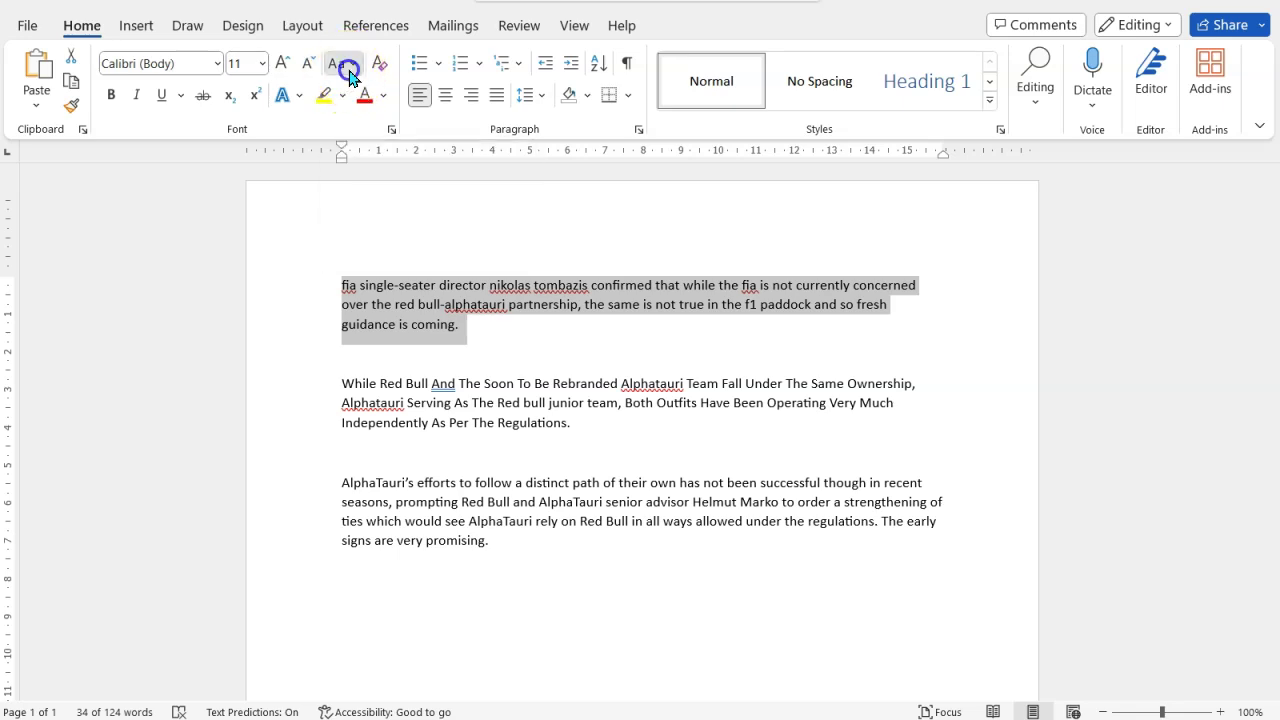
{"action": "left_click", "coordinate": [396, 93]}
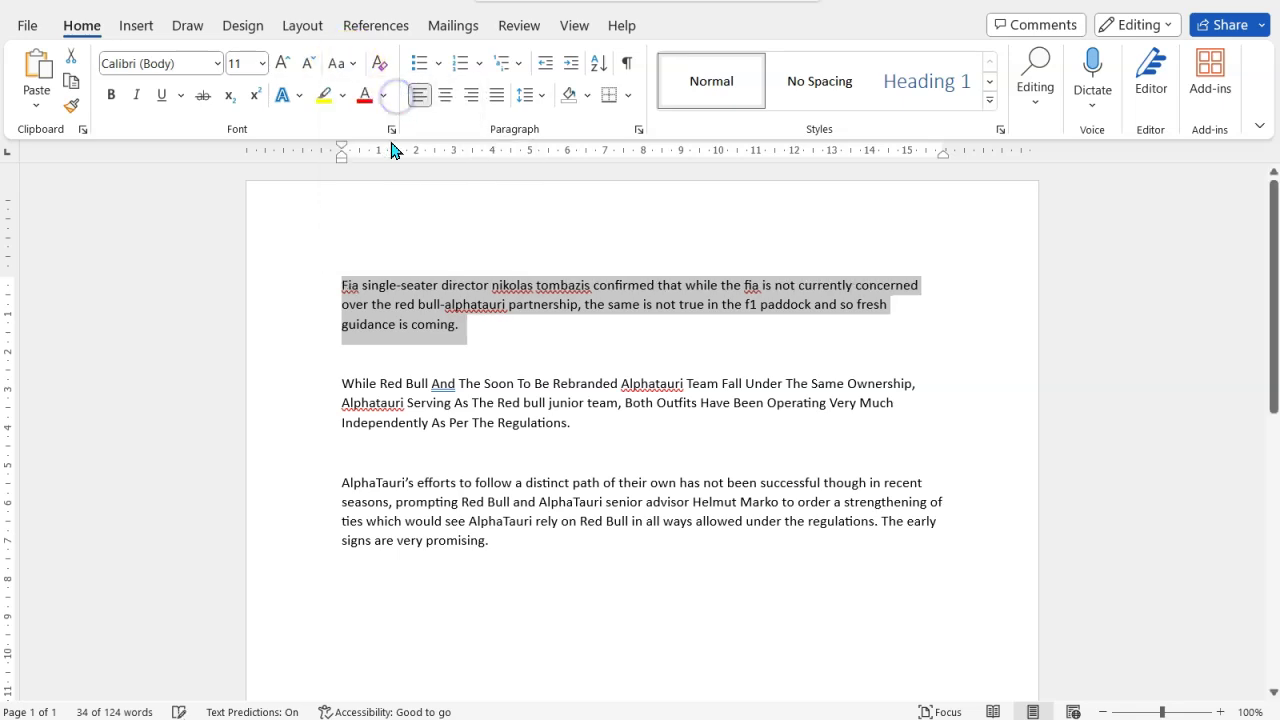
Change 'Fia' to 'FIA' at the start of the first paragraph
{"action": "right_click", "coordinate": [343, 286]}
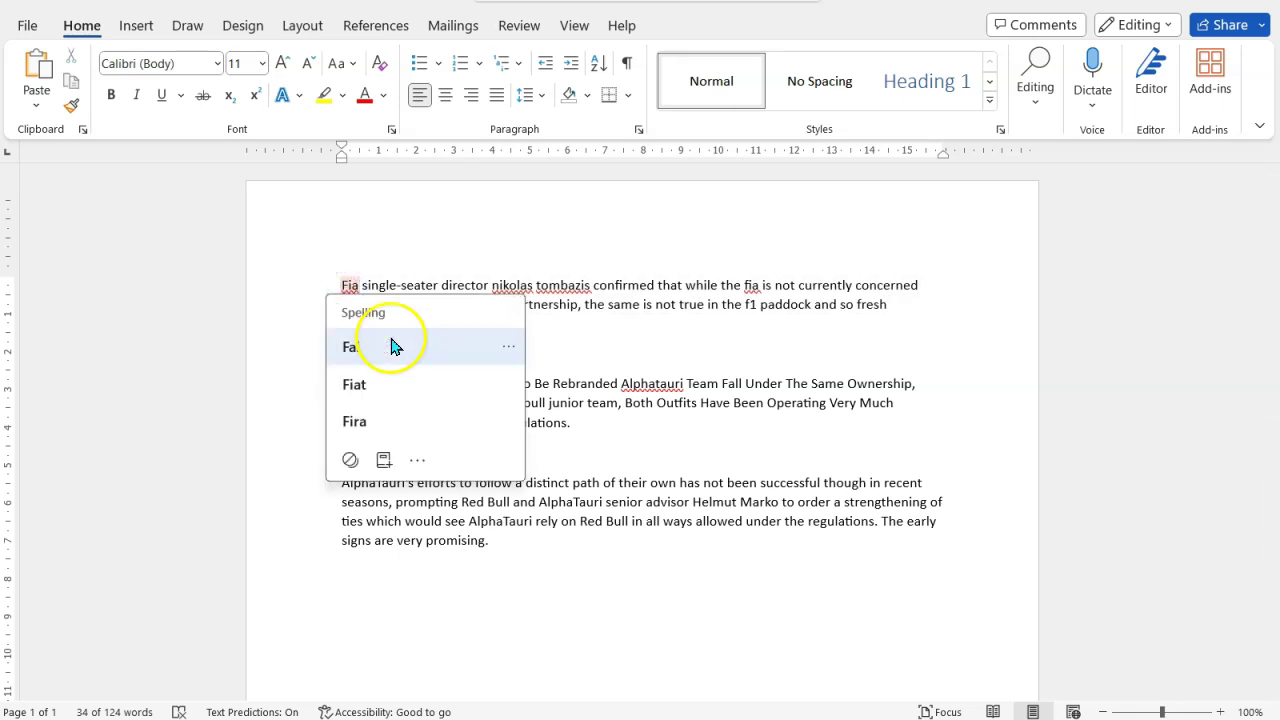
{"action": "left_click", "coordinate": [350, 284]}
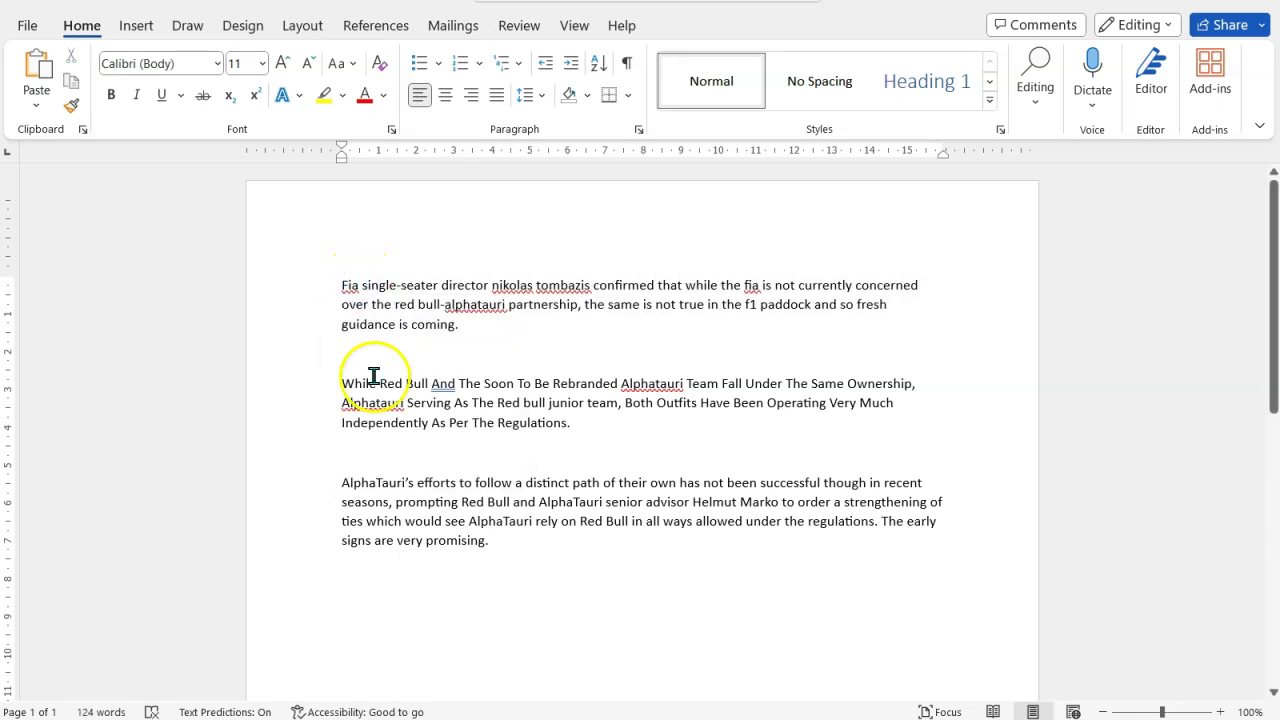
{"action": "key", "text": "Delete"}
{"action": "key", "text": "Delete"}
{"action": "type", "text": "IA"}
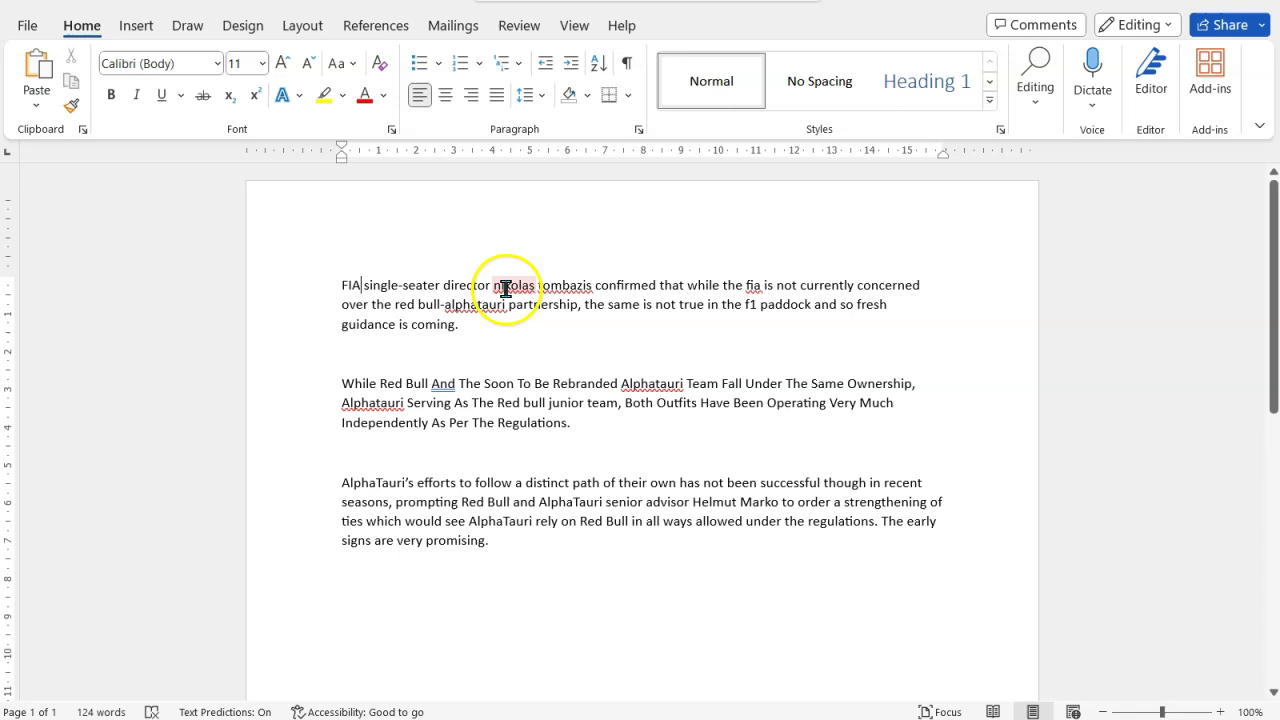
Capitalise 'nikolas' to 'Nikolas' from spelling suggestions and 'tombazis' to 'Tombazis'
{"action": "right_click", "coordinate": [503, 286]}
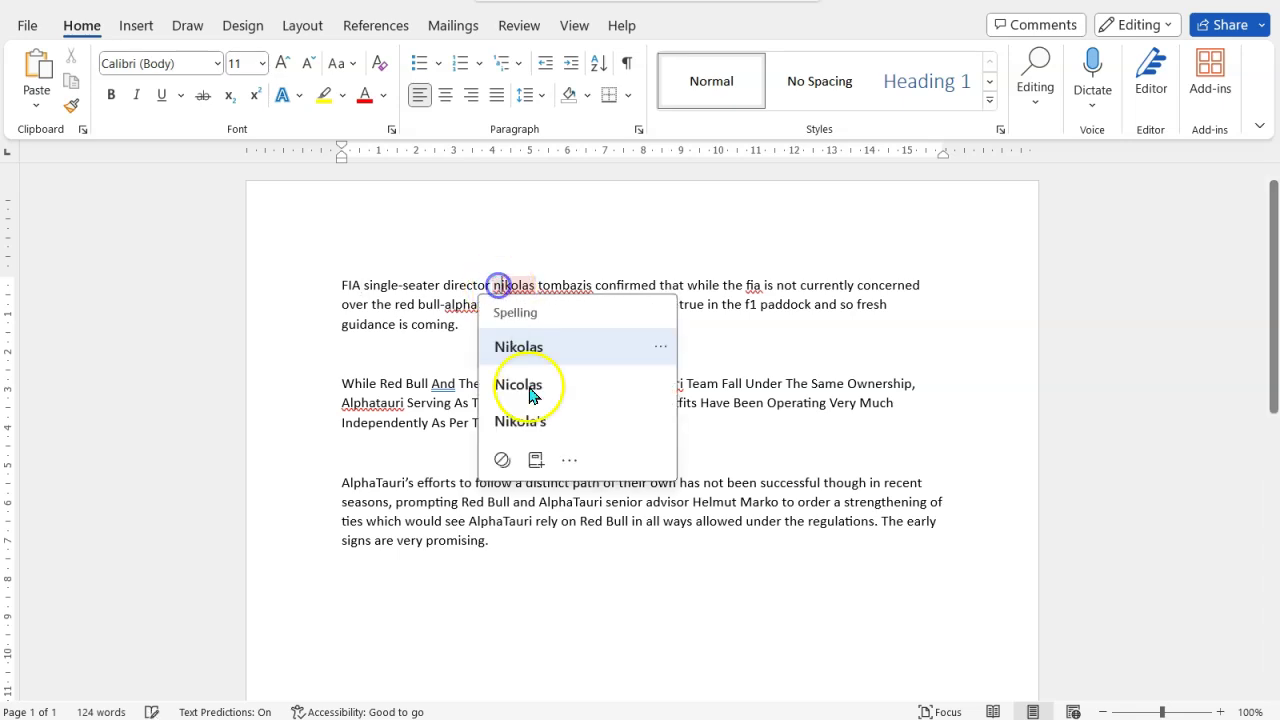
{"action": "left_click", "coordinate": [529, 388]}
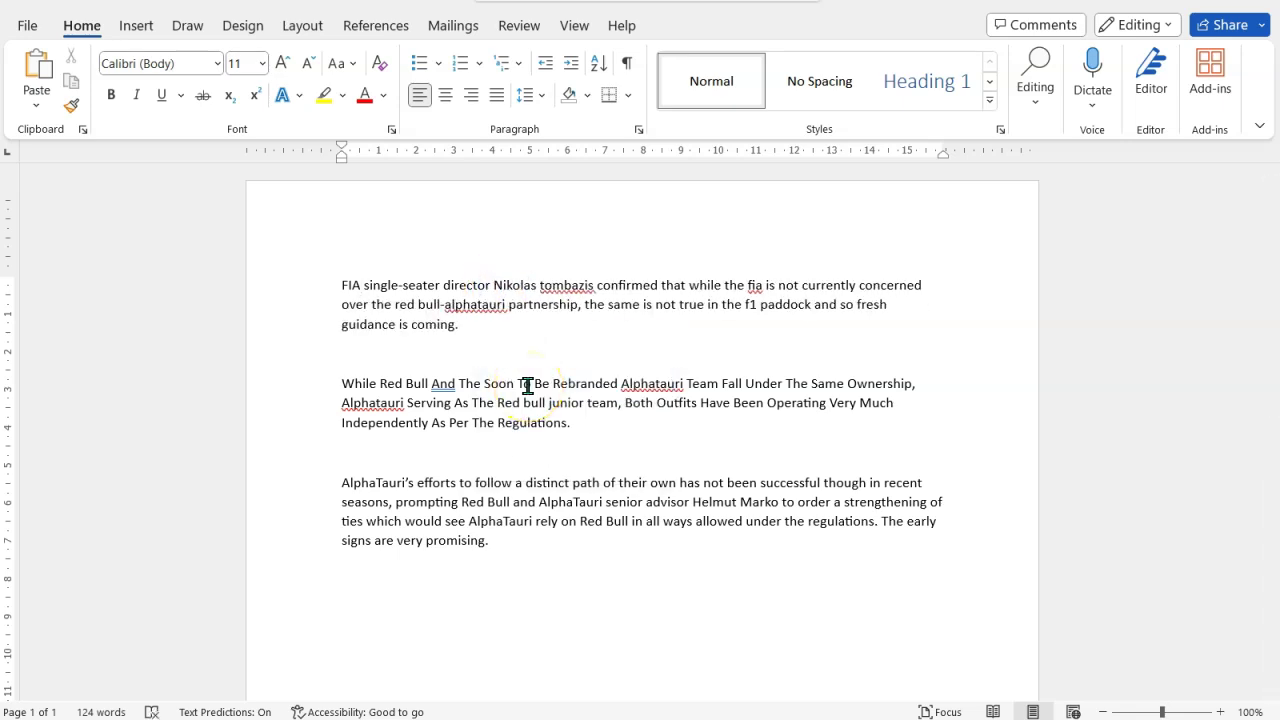
{"action": "key", "text": "ctrl+Right"}
{"action": "key", "text": "BackSpace"}
{"action": "type", "text": "T"}
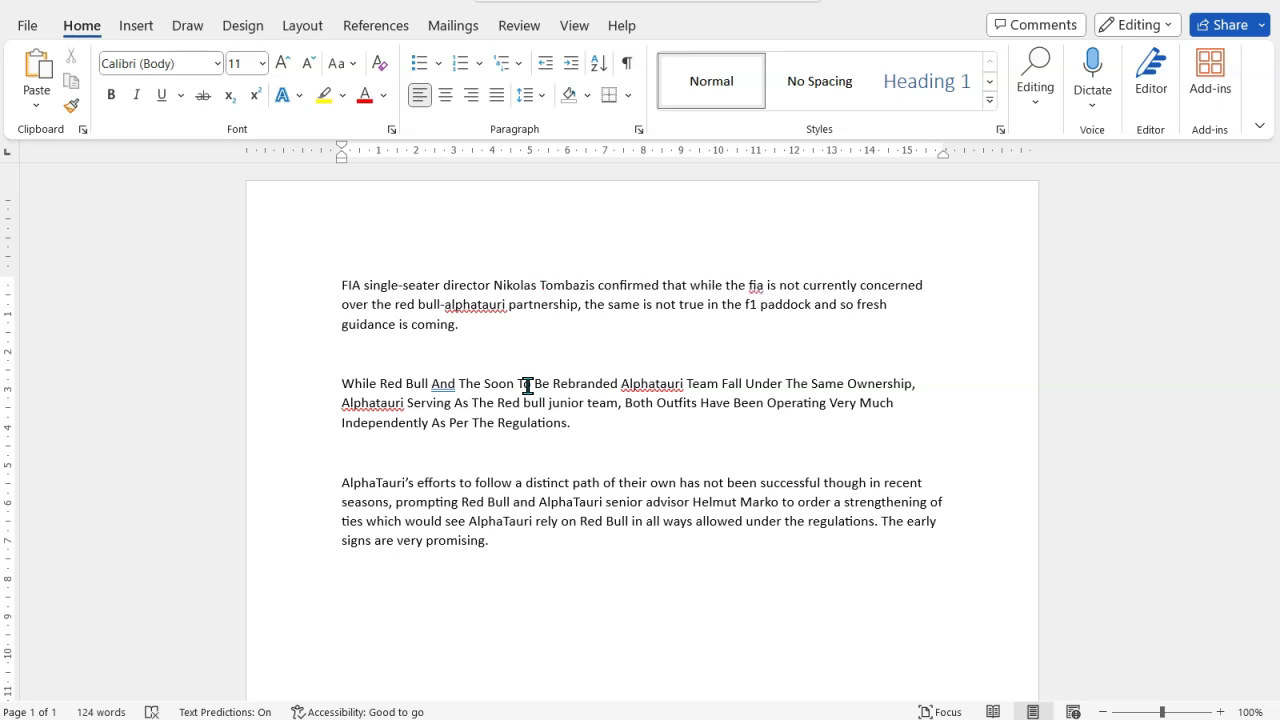
{"action": "left_click", "coordinate": [613, 388]}
{"action": "left_click", "coordinate": [556, 341]}
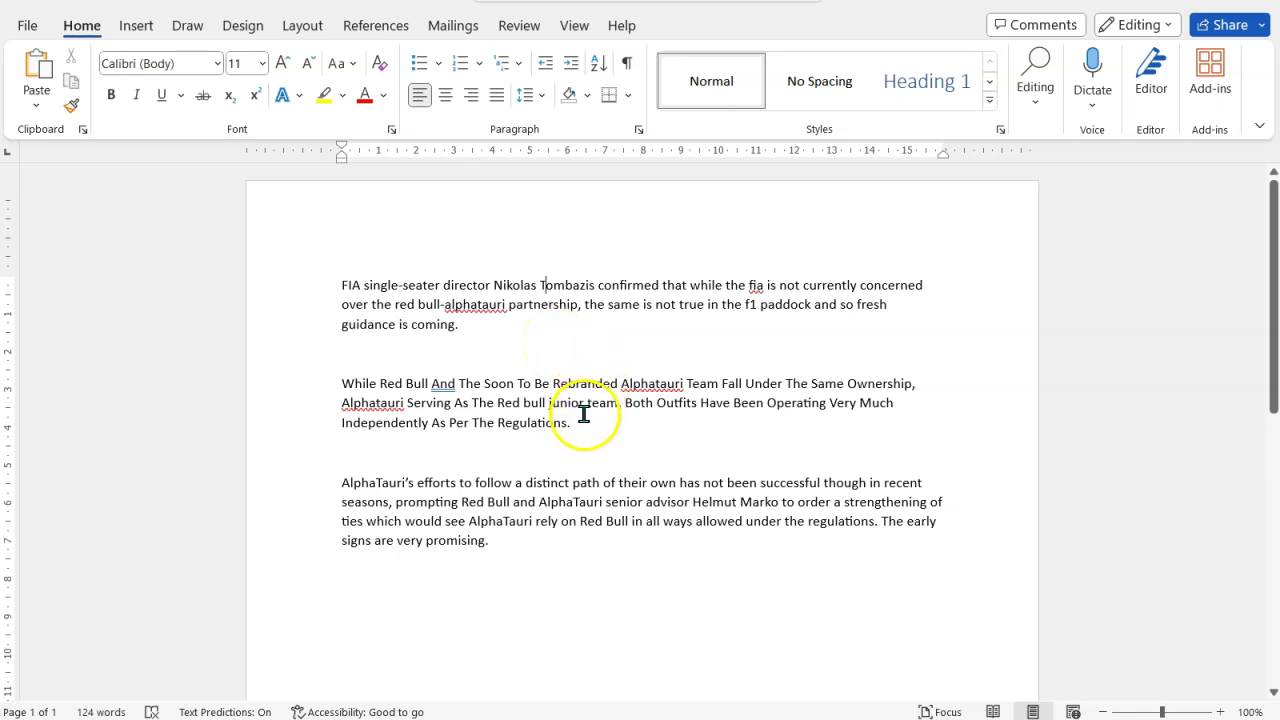
Select the second paragraph and apply Sentence case to it
{"action": "left_click_drag", "start_coordinate": [586, 423], "coordinate": [341, 384]}
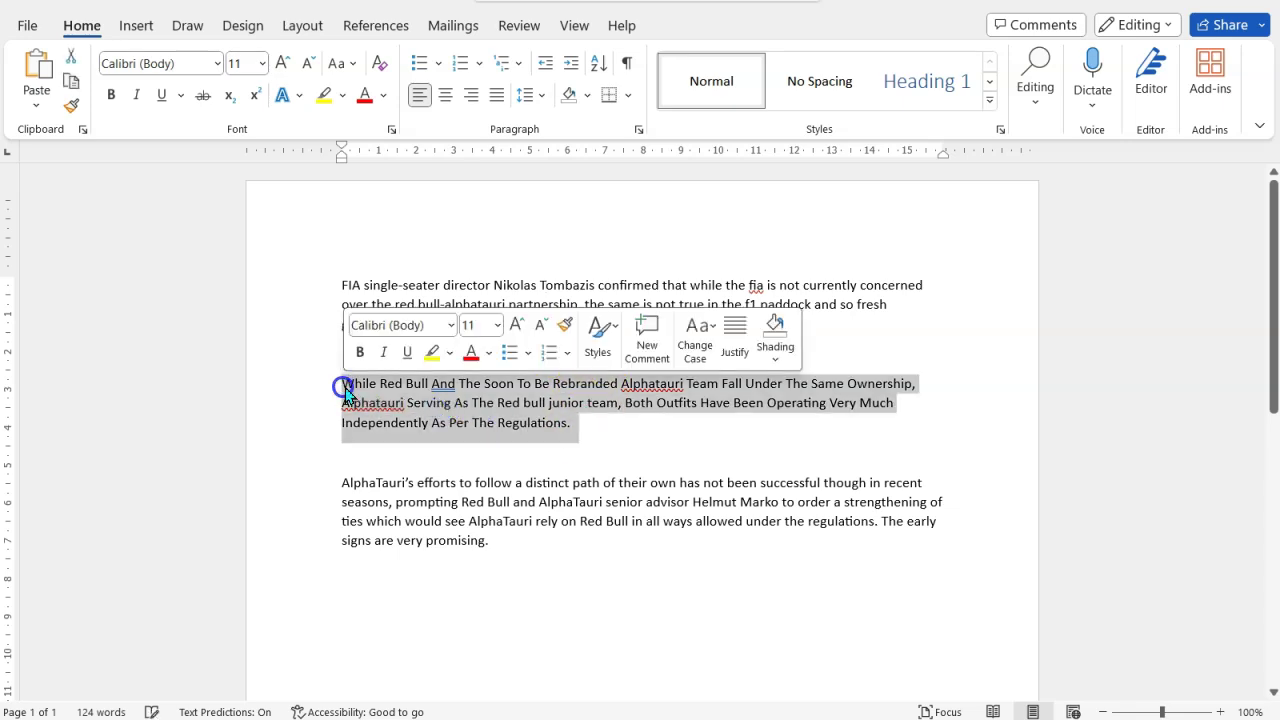
{"action": "left_click", "coordinate": [342, 62]}
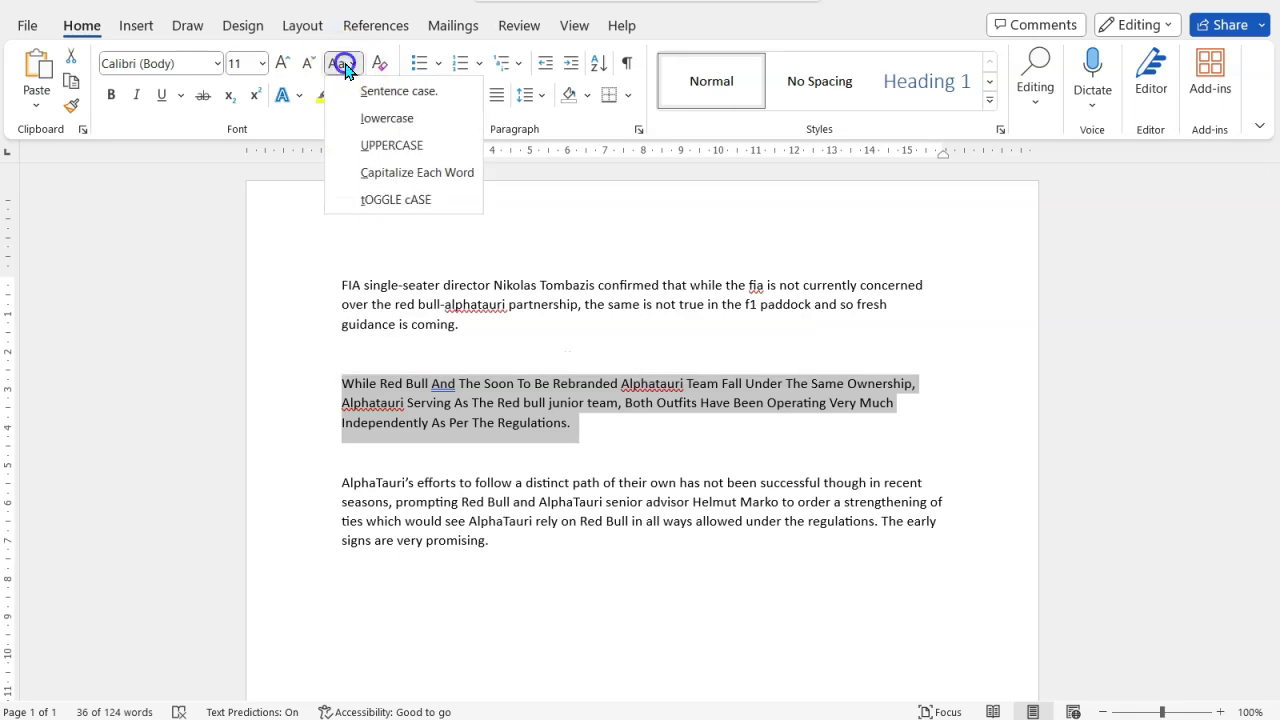
{"action": "left_click", "coordinate": [396, 94]}
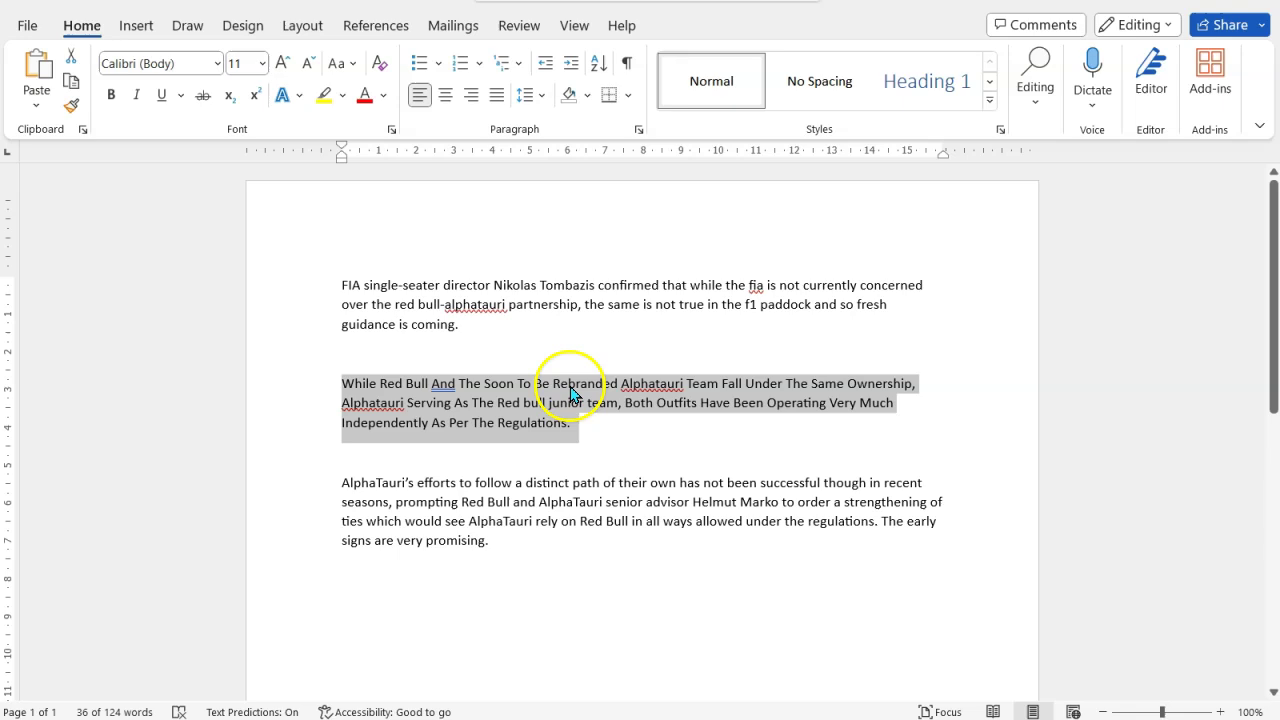
{"action": "left_click", "coordinate": [342, 62]}
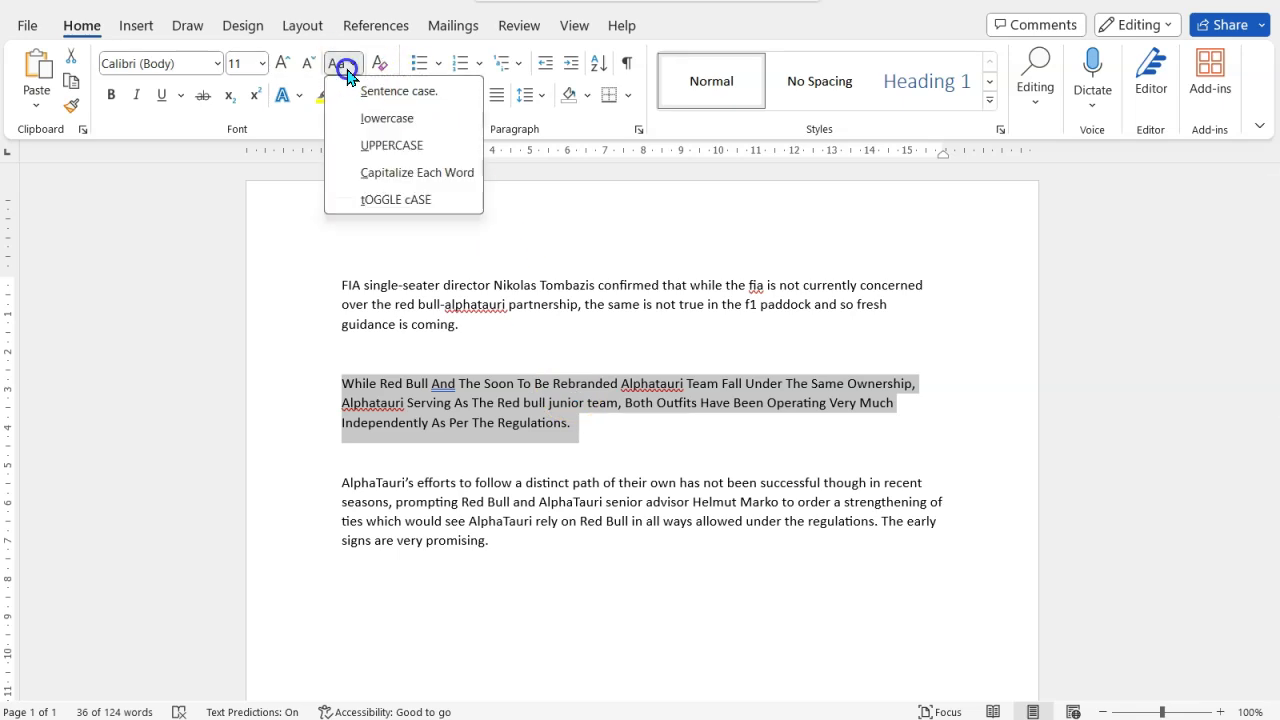
{"action": "left_click", "coordinate": [404, 92]}
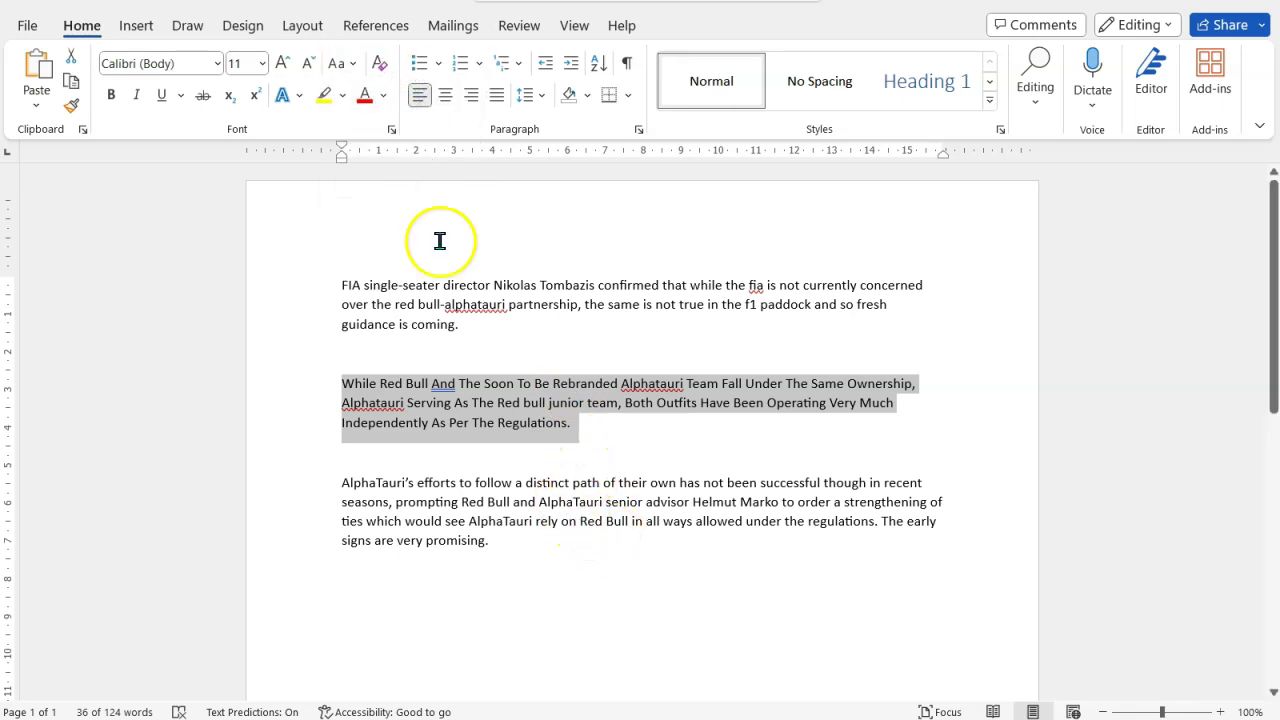
Make the second paragraph lowercase, then Sentence case, so it begins 'While red bull'
{"action": "left_click", "coordinate": [338, 62]}
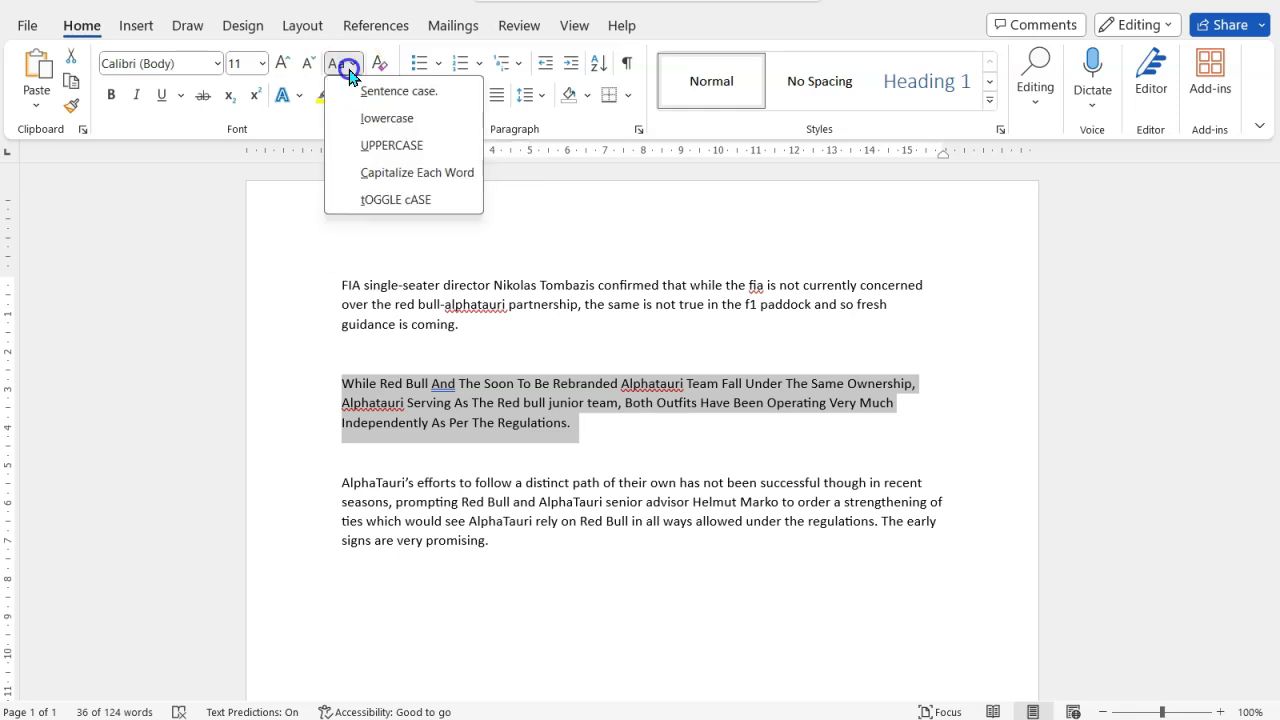
{"action": "left_click", "coordinate": [390, 122]}
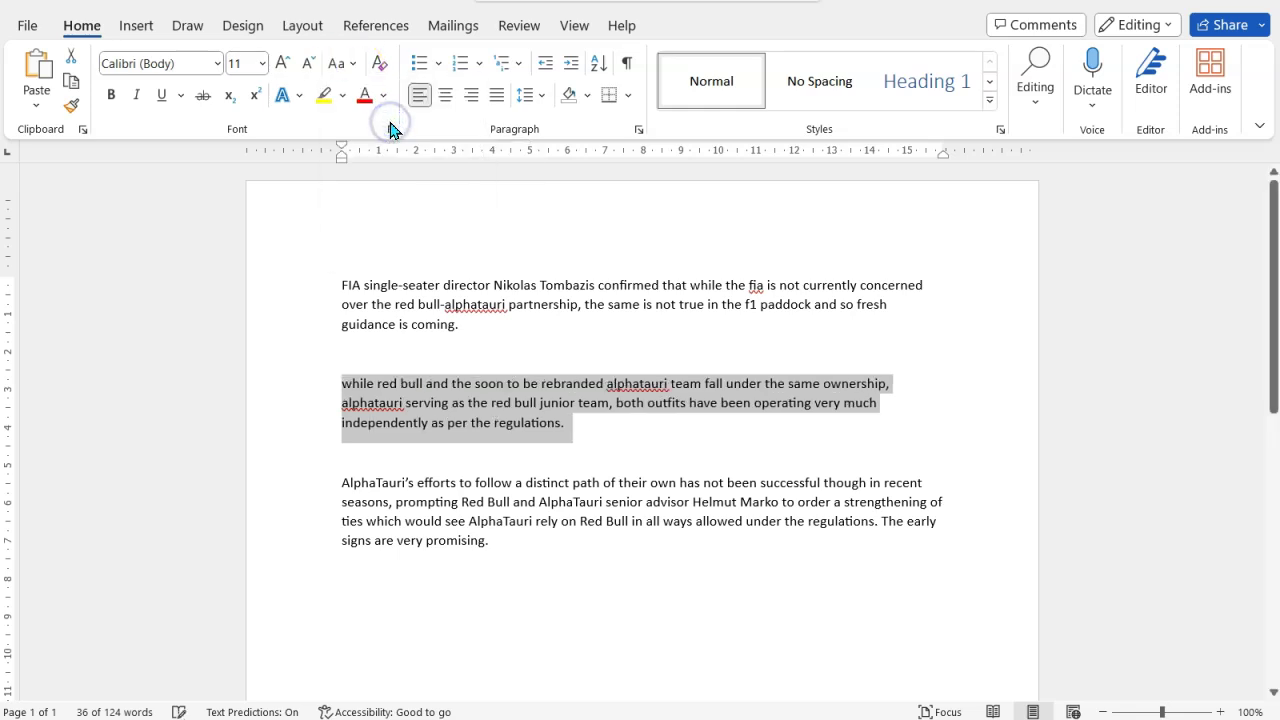
{"action": "left_click", "coordinate": [340, 64]}
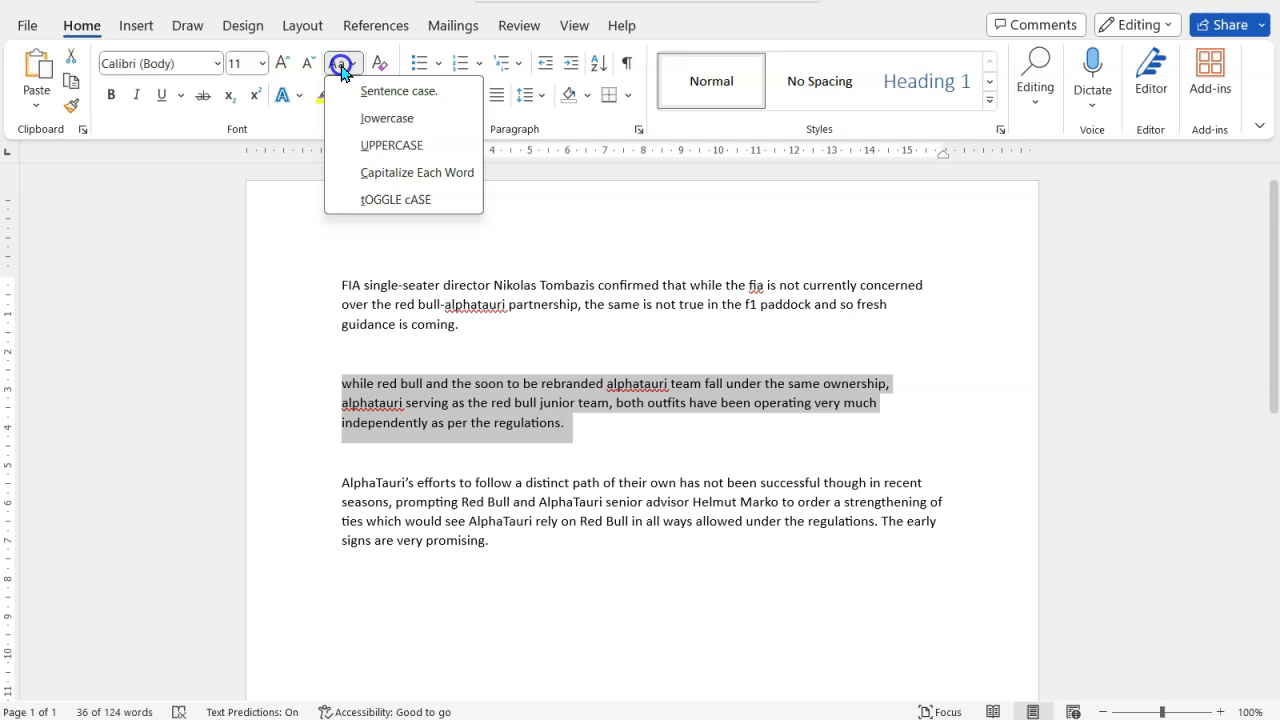
{"action": "left_click", "coordinate": [392, 94]}
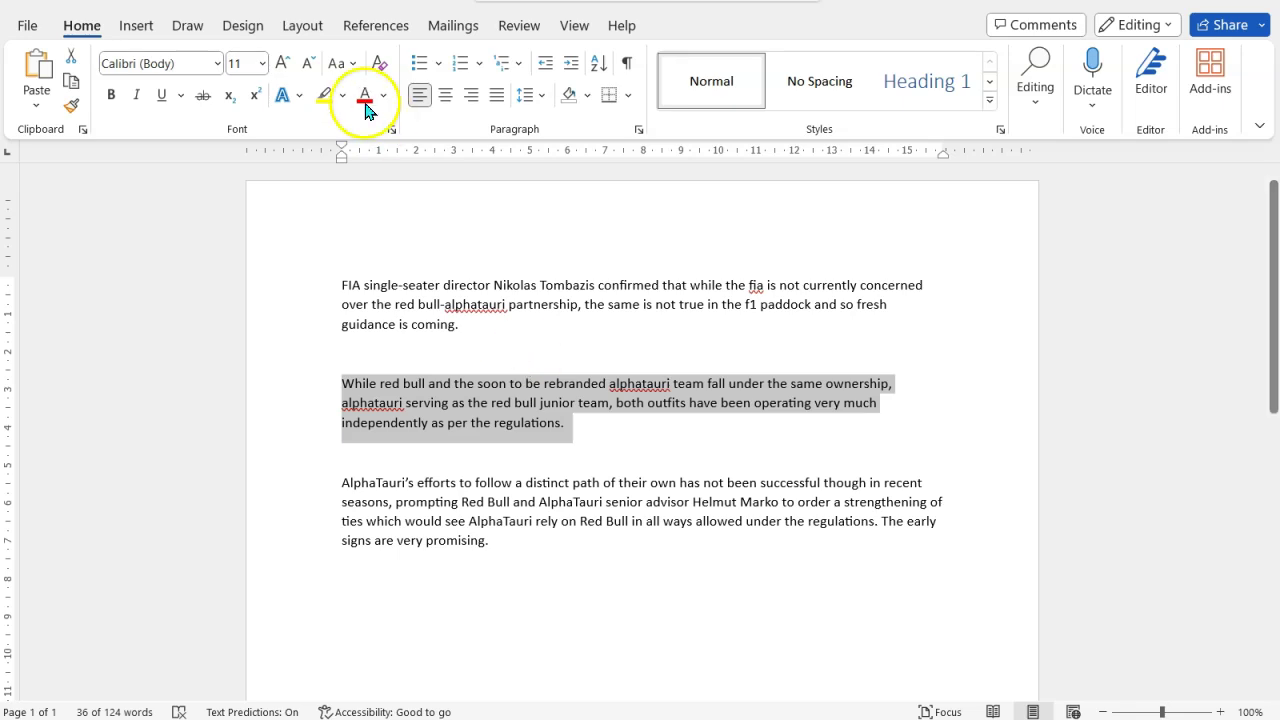
{"action": "left_click", "coordinate": [342, 63]}
{"action": "left_click", "coordinate": [343, 63]}
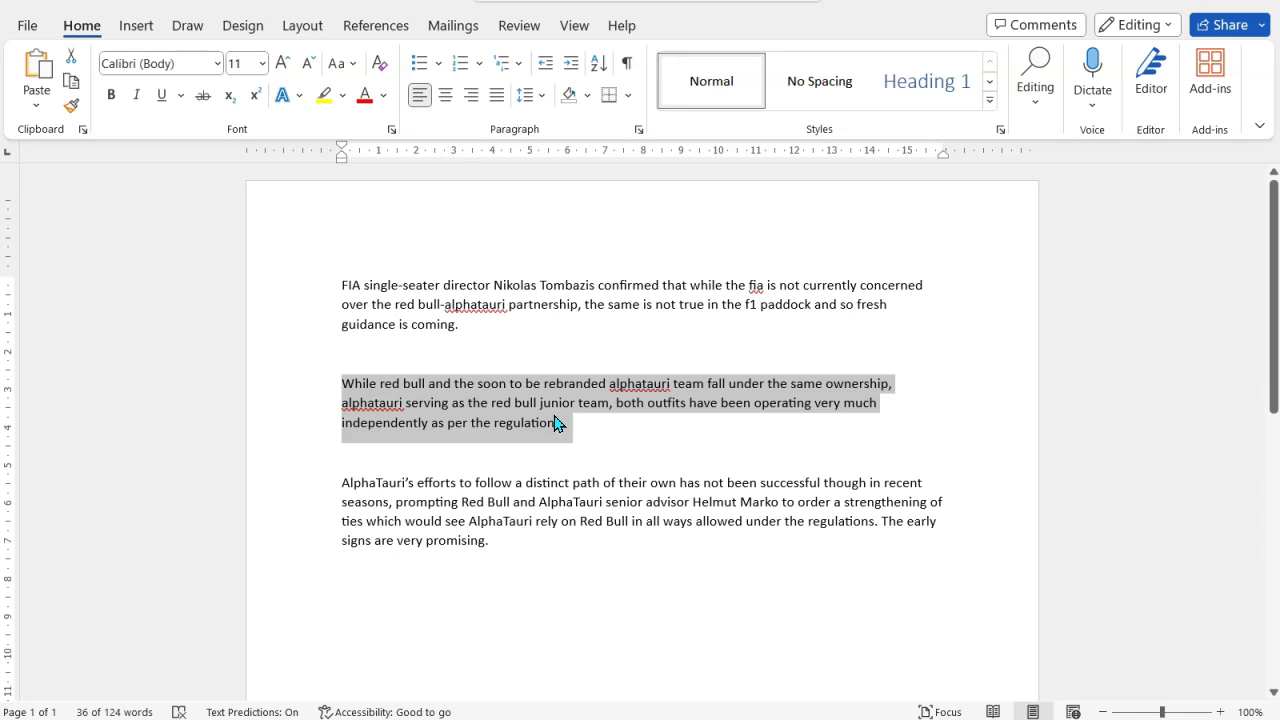
{"action": "left_click", "coordinate": [598, 484]}
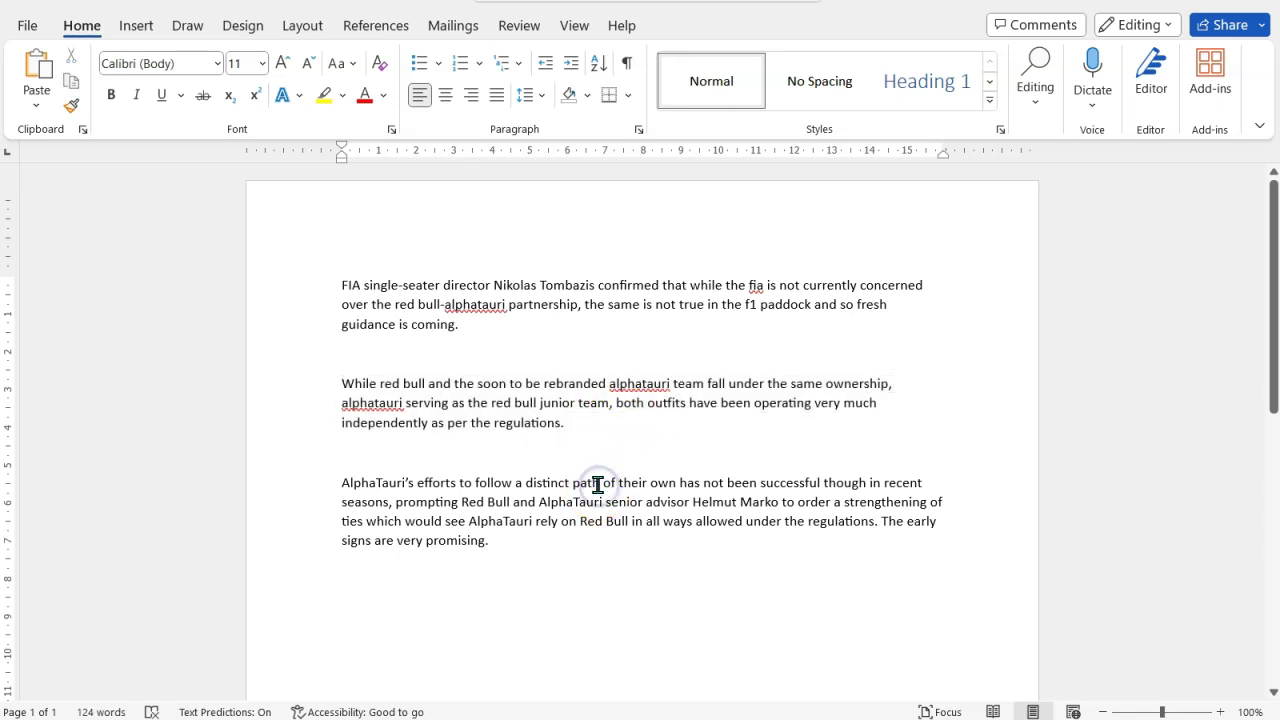
Add an extra blank line after the first paragraph, then select all text with Ctrl+A
{"action": "left_click", "coordinate": [551, 614]}
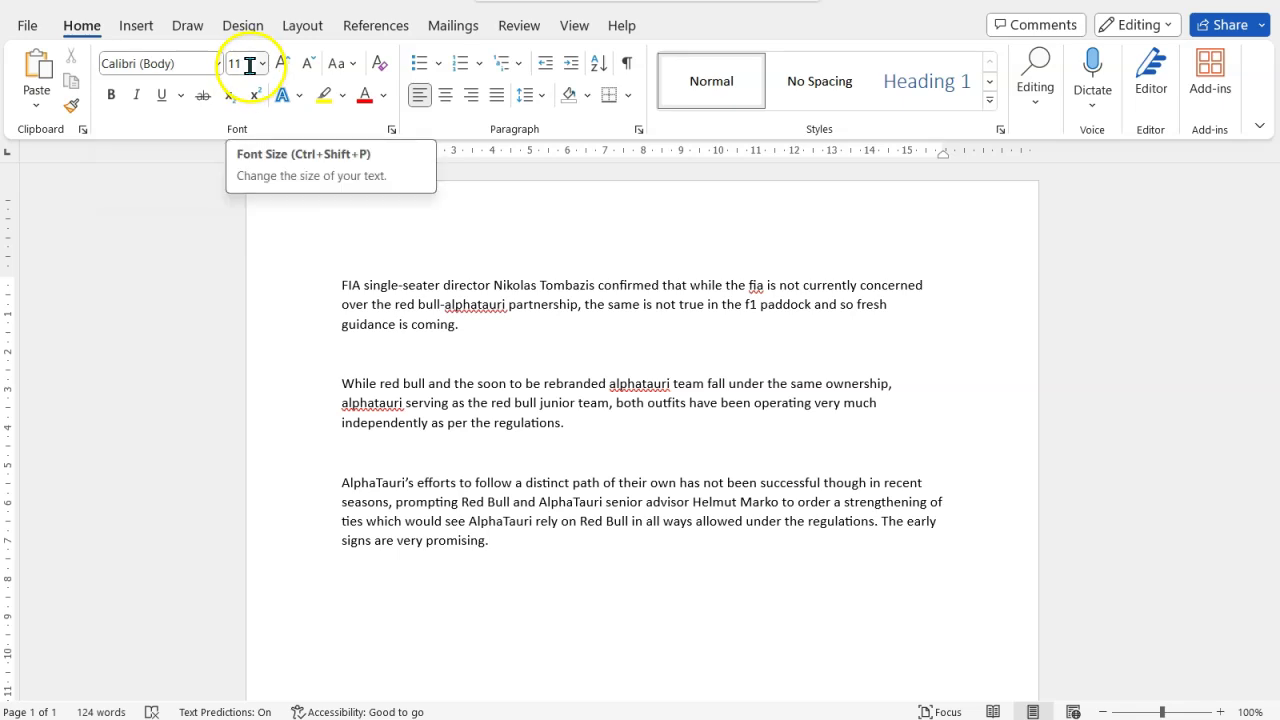
{"action": "left_click", "coordinate": [344, 249]}
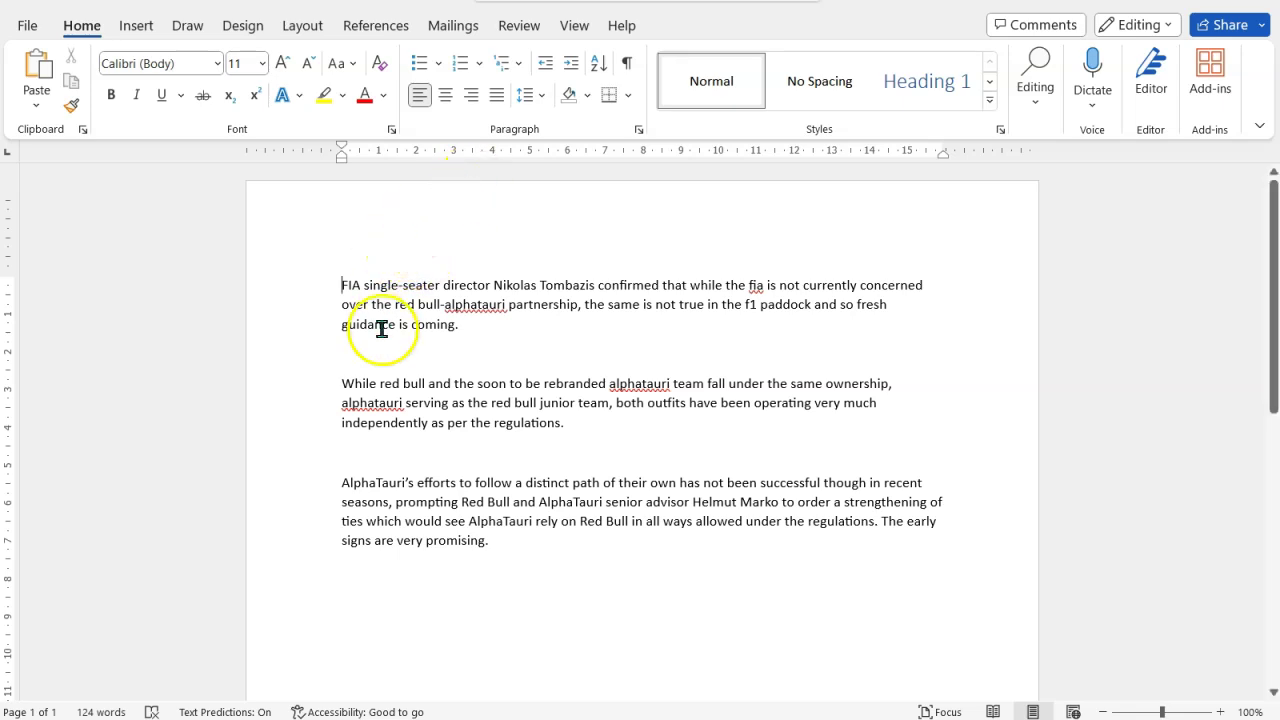
{"action": "left_click", "coordinate": [408, 346]}
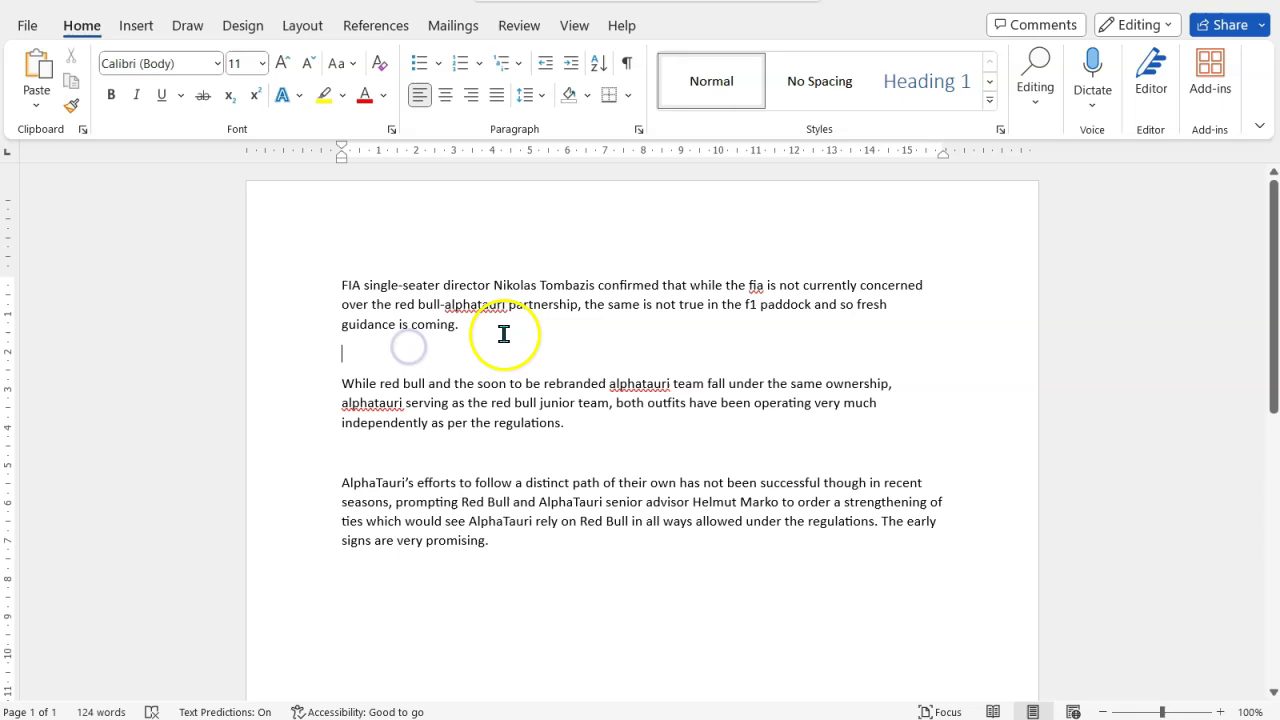
{"action": "key", "text": "Return"}
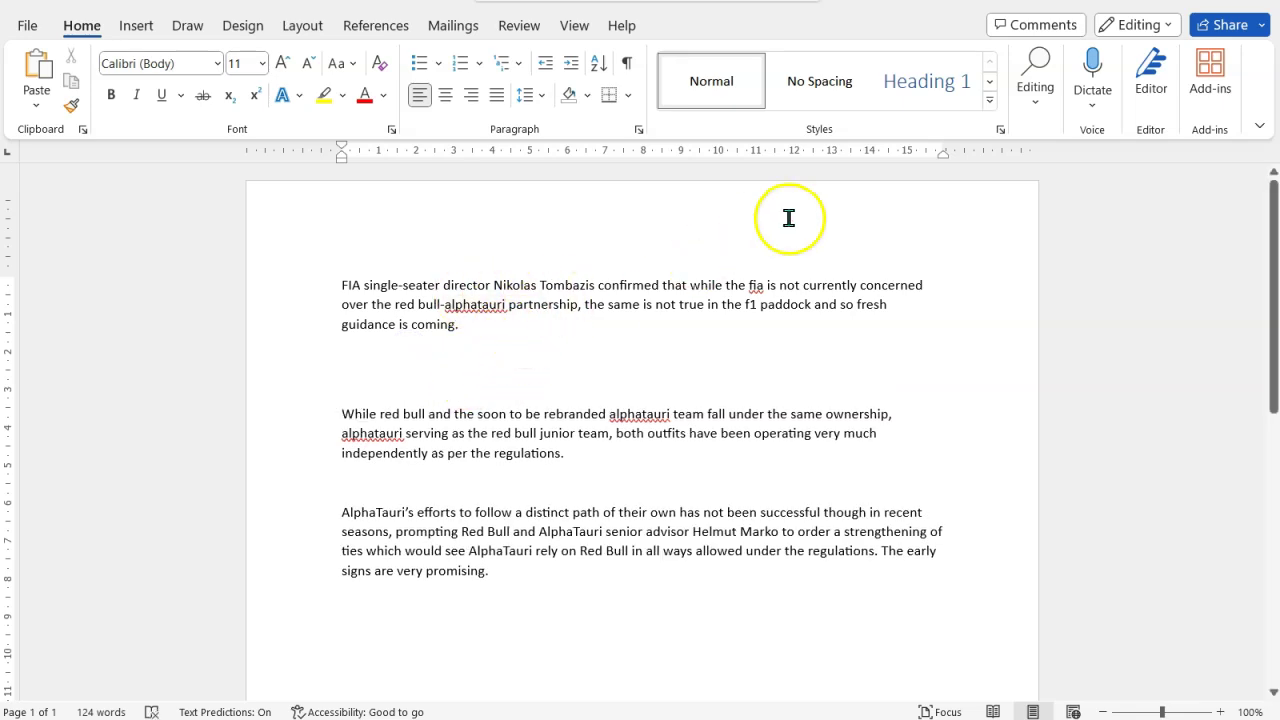
{"action": "left_click", "coordinate": [401, 250]}
{"action": "key", "text": "ctrl+a"}
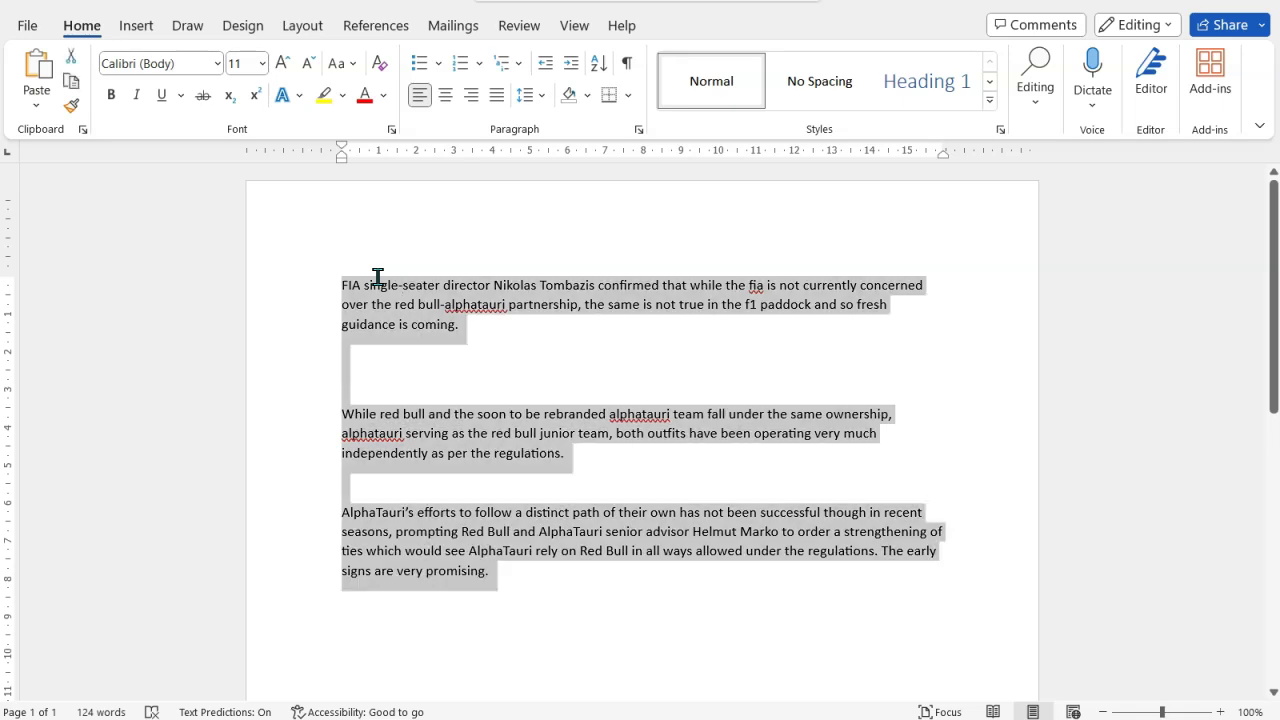
{"action": "left_click", "coordinate": [217, 63]}
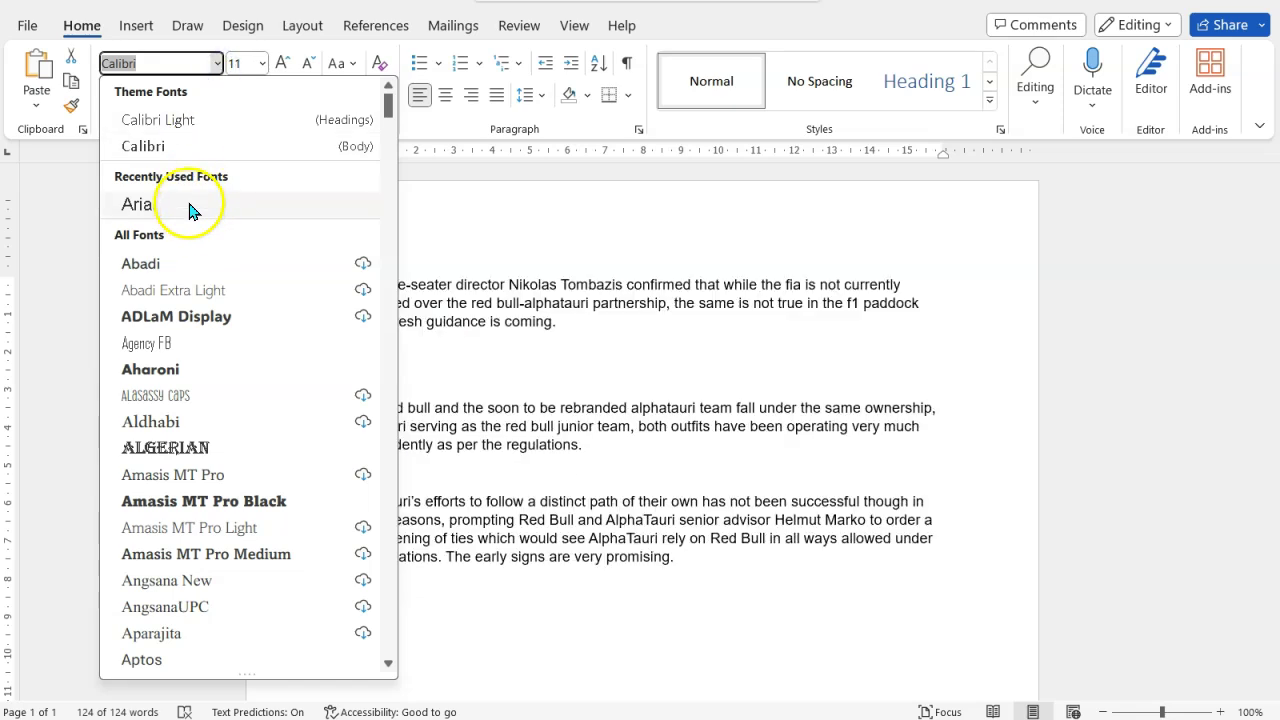
{"action": "left_click", "coordinate": [188, 205]}
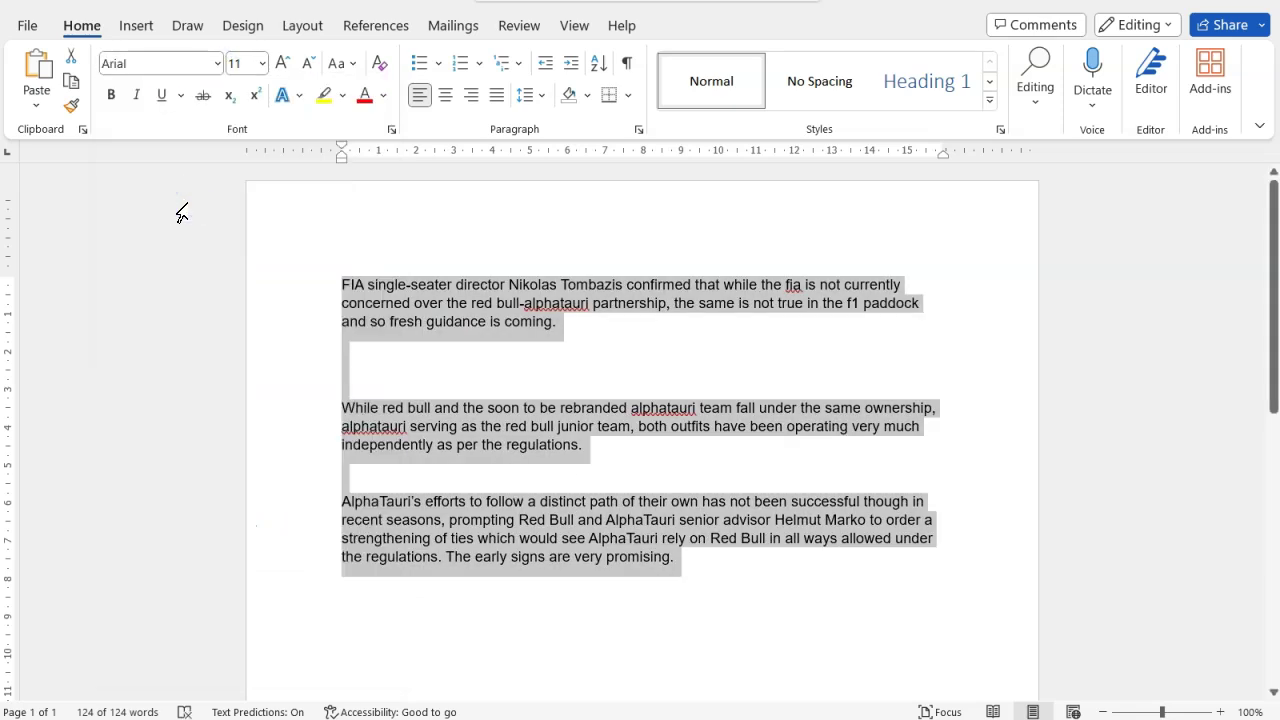
{"action": "left_click", "coordinate": [280, 65]}
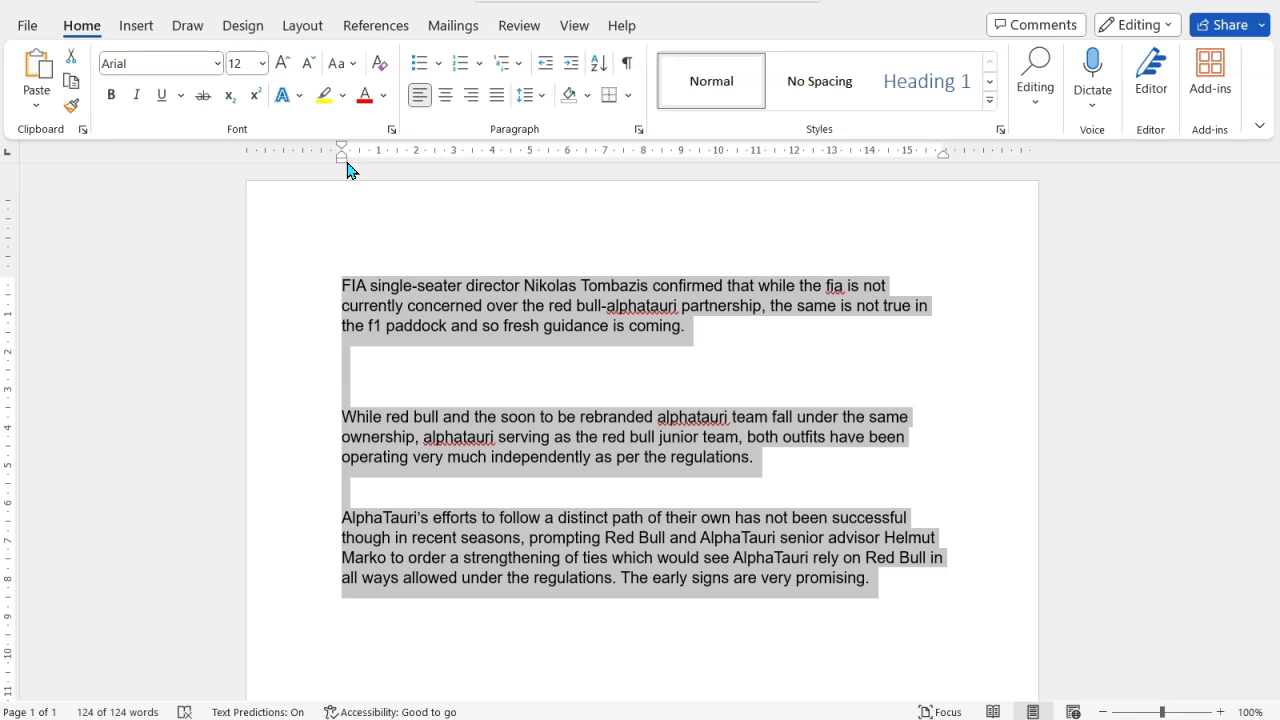
Widen the left and right indents on the ruler and raise the top margin
{"action": "left_click_drag", "start_coordinate": [345, 163], "coordinate": [322, 164]}
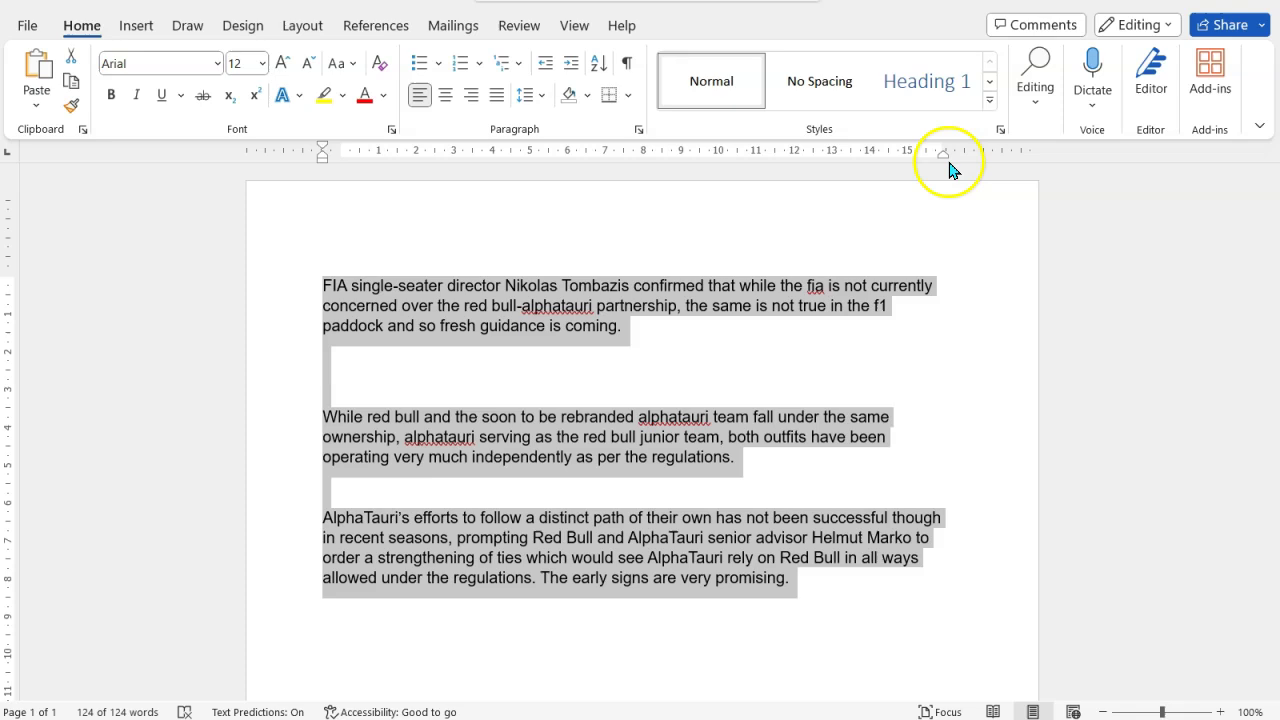
{"action": "left_click_drag", "start_coordinate": [943, 163], "coordinate": [963, 163]}
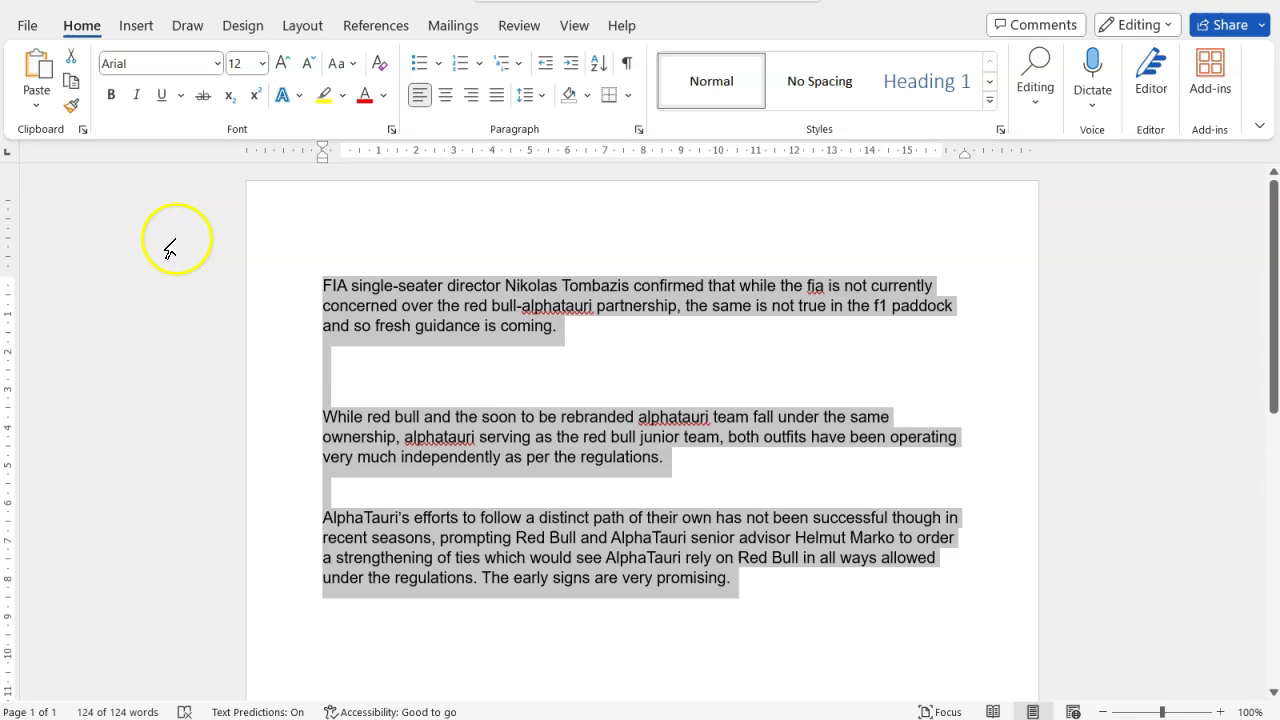
{"action": "left_click_drag", "start_coordinate": [11, 271], "coordinate": [12, 257]}
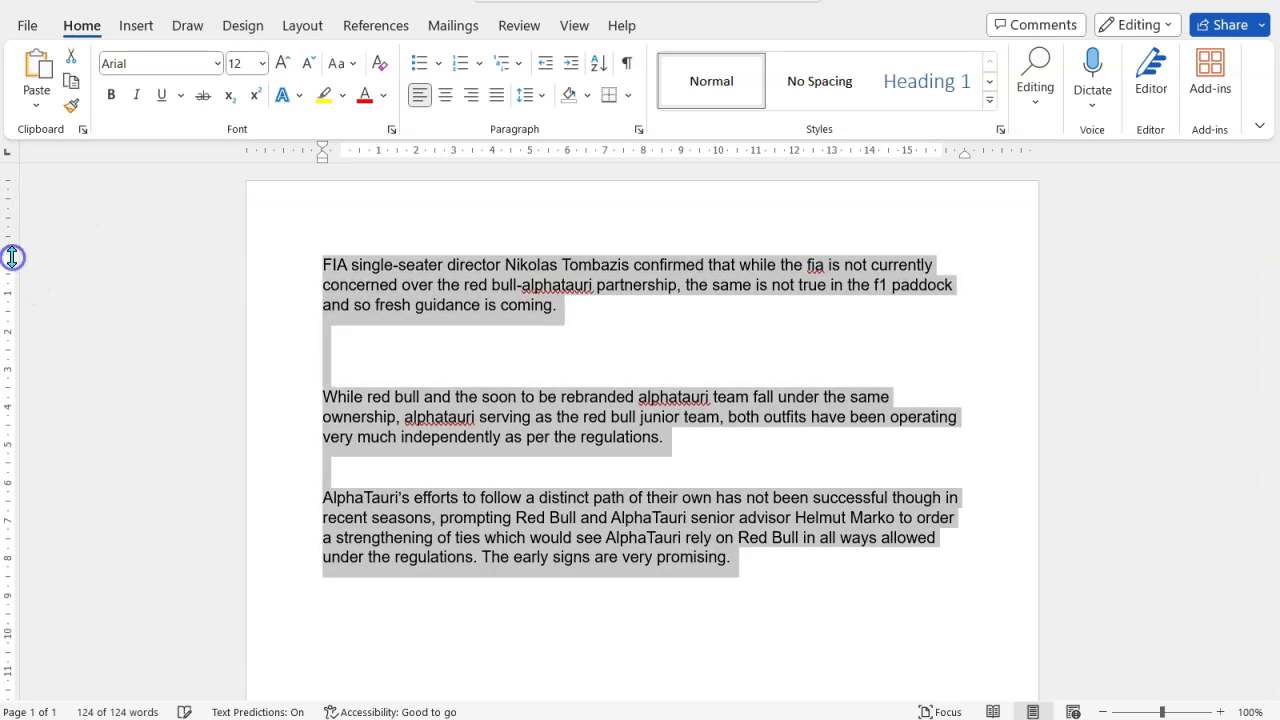
Push the bottom margin lower, then select all the text
{"action": "scroll", "coordinate": [86, 337], "scroll_direction": "down", "scroll_amount": 10}
{"action": "left_click", "coordinate": [90, 340]}
{"action": "scroll", "coordinate": [90, 343], "scroll_direction": "down", "scroll_amount": 3}
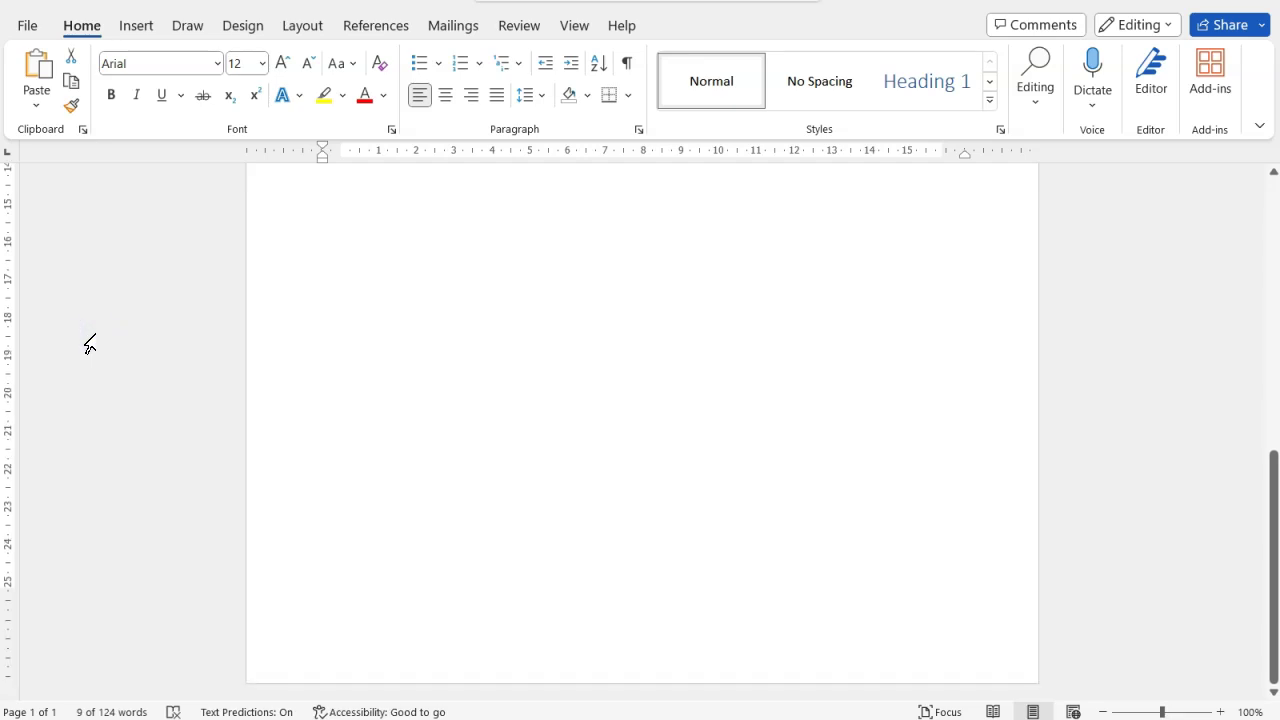
{"action": "left_click_drag", "start_coordinate": [6, 589], "coordinate": [6, 609]}
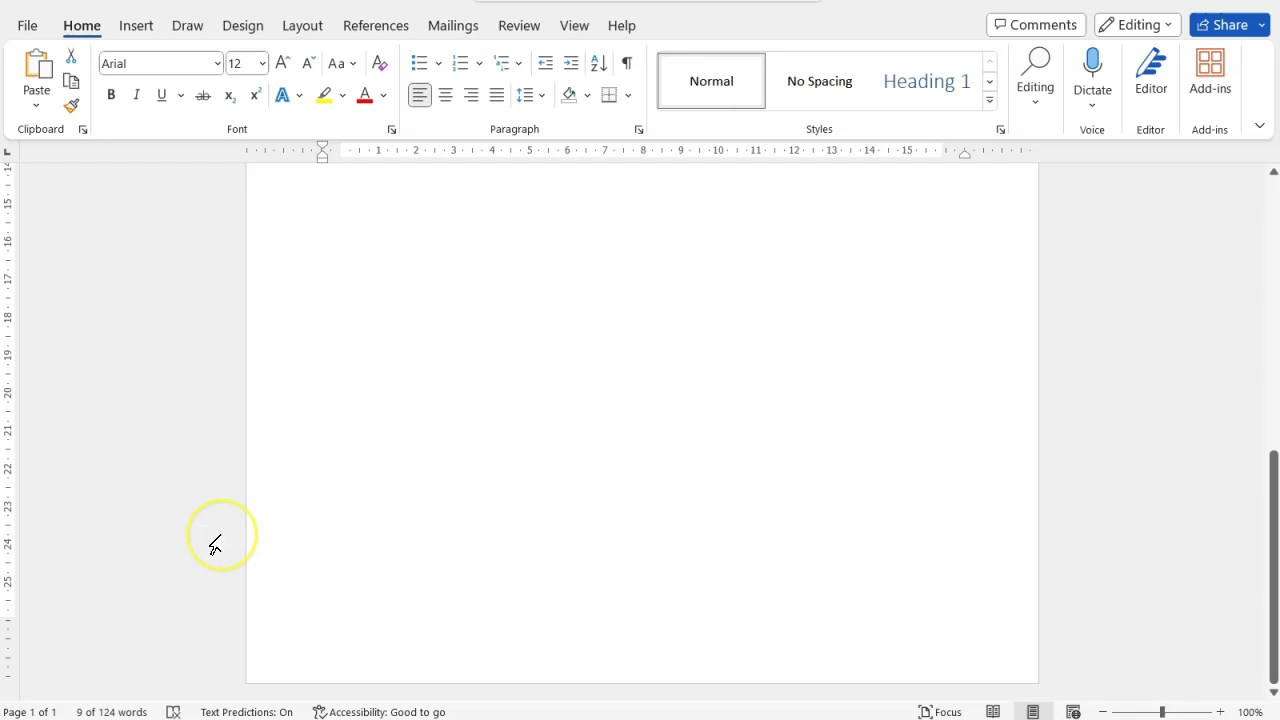
{"action": "scroll", "coordinate": [214, 540], "scroll_direction": "up", "scroll_amount": 10}
{"action": "scroll", "coordinate": [214, 543], "scroll_direction": "up", "scroll_amount": 3}
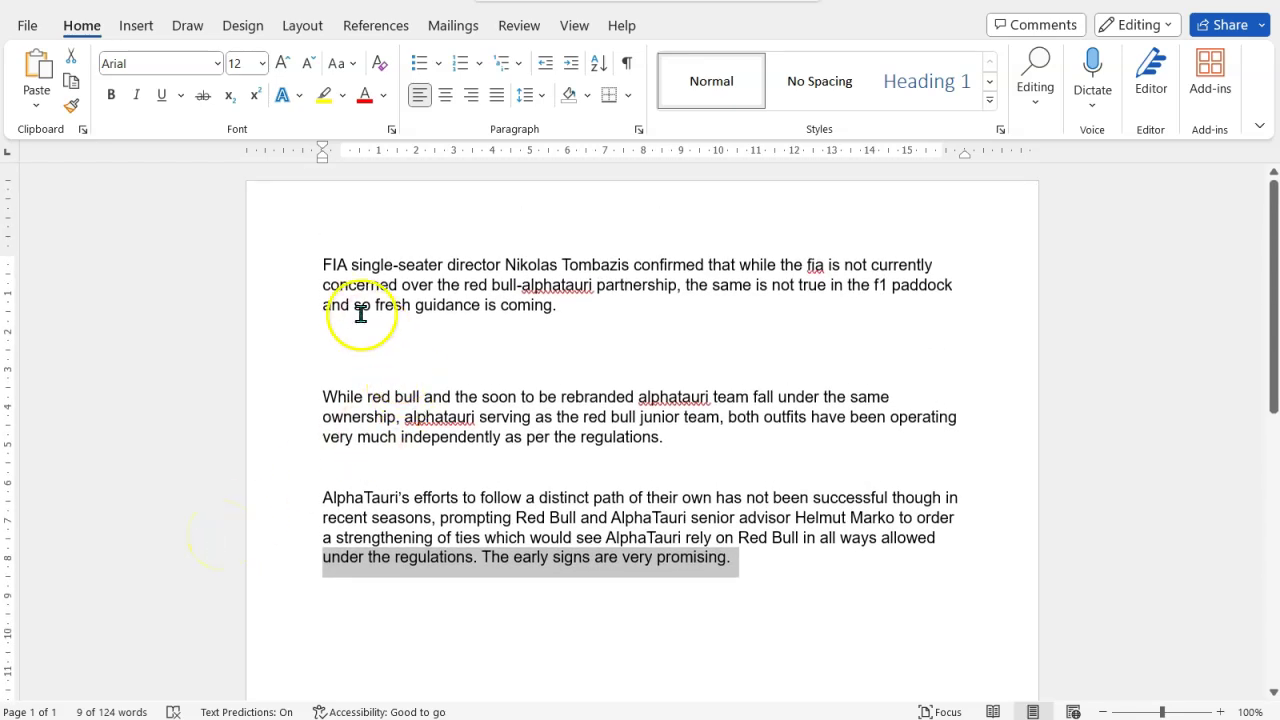
{"action": "left_click", "coordinate": [324, 270]}
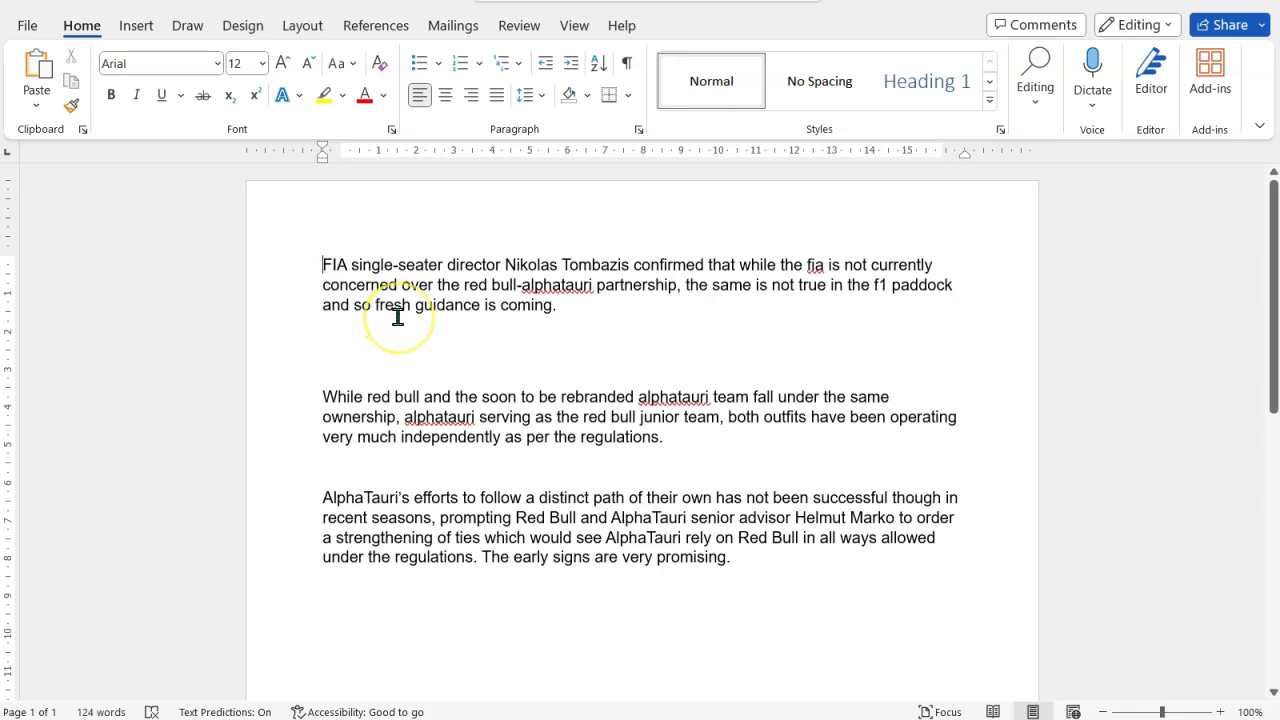
{"action": "key", "text": "ctrl+a"}
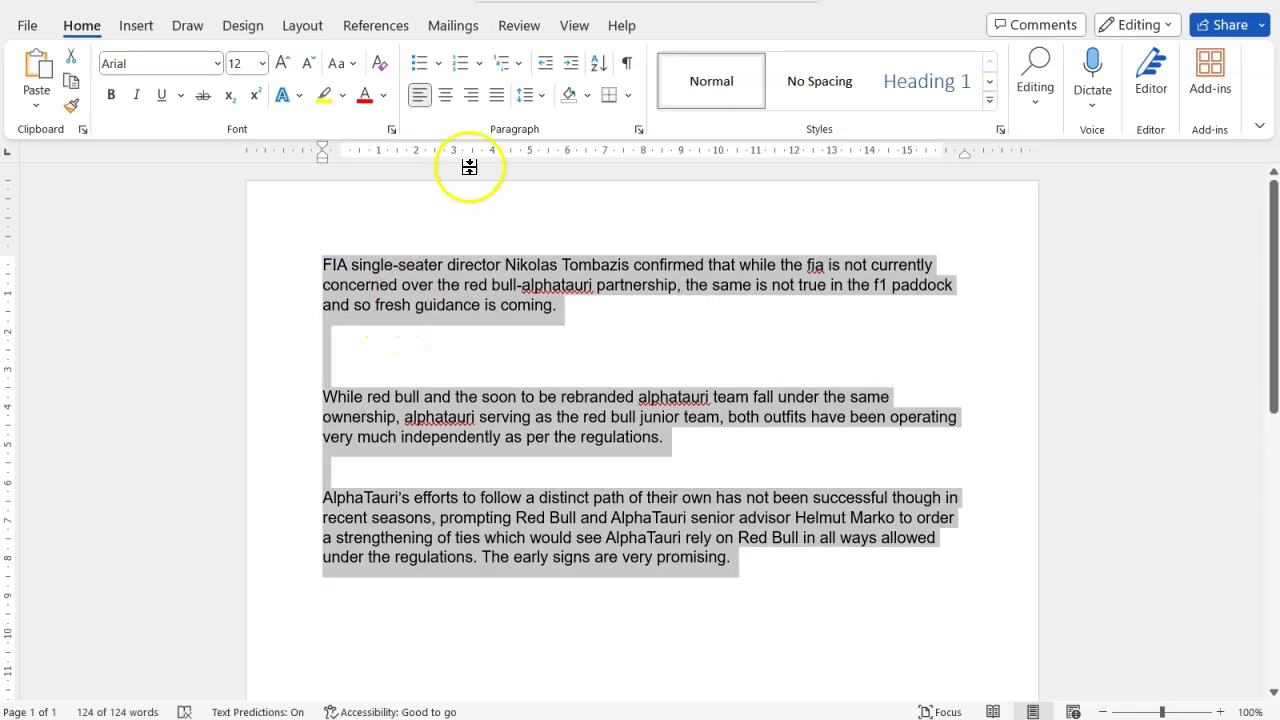
Set line spacing to Single and space after paragraphs to 0 pt
{"action": "left_click", "coordinate": [534, 95]}
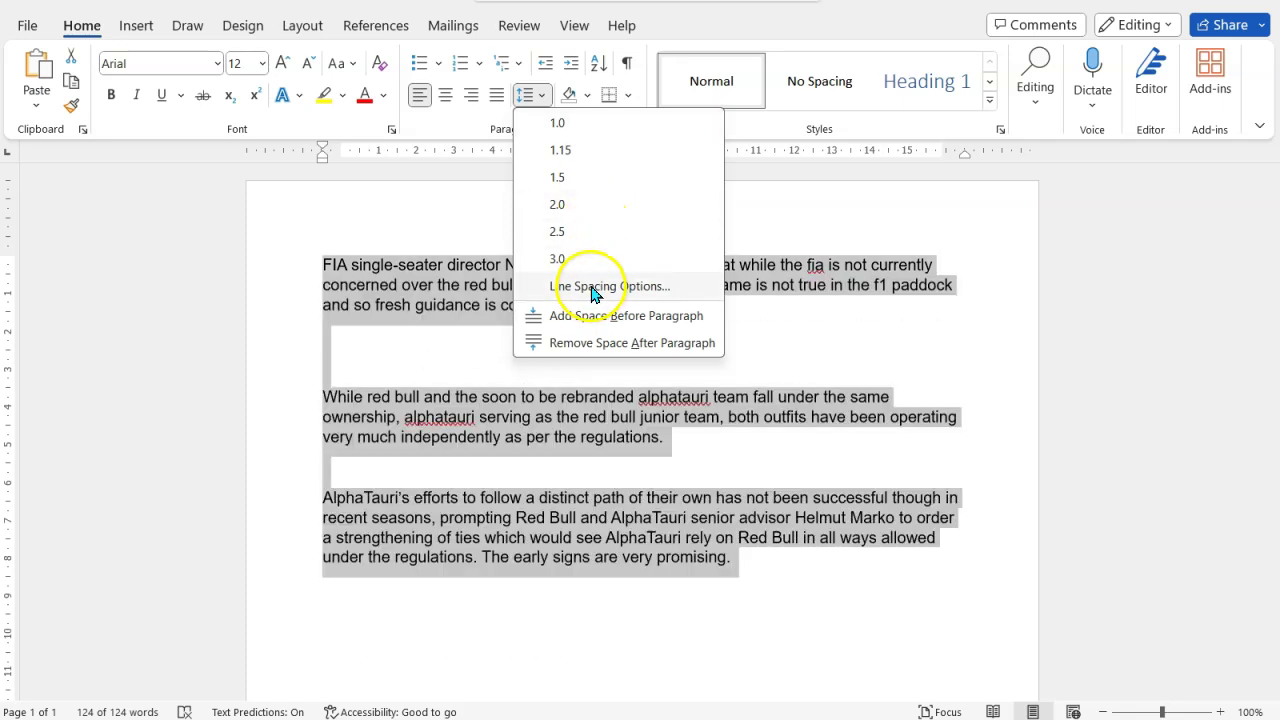
{"action": "left_click", "coordinate": [591, 286]}
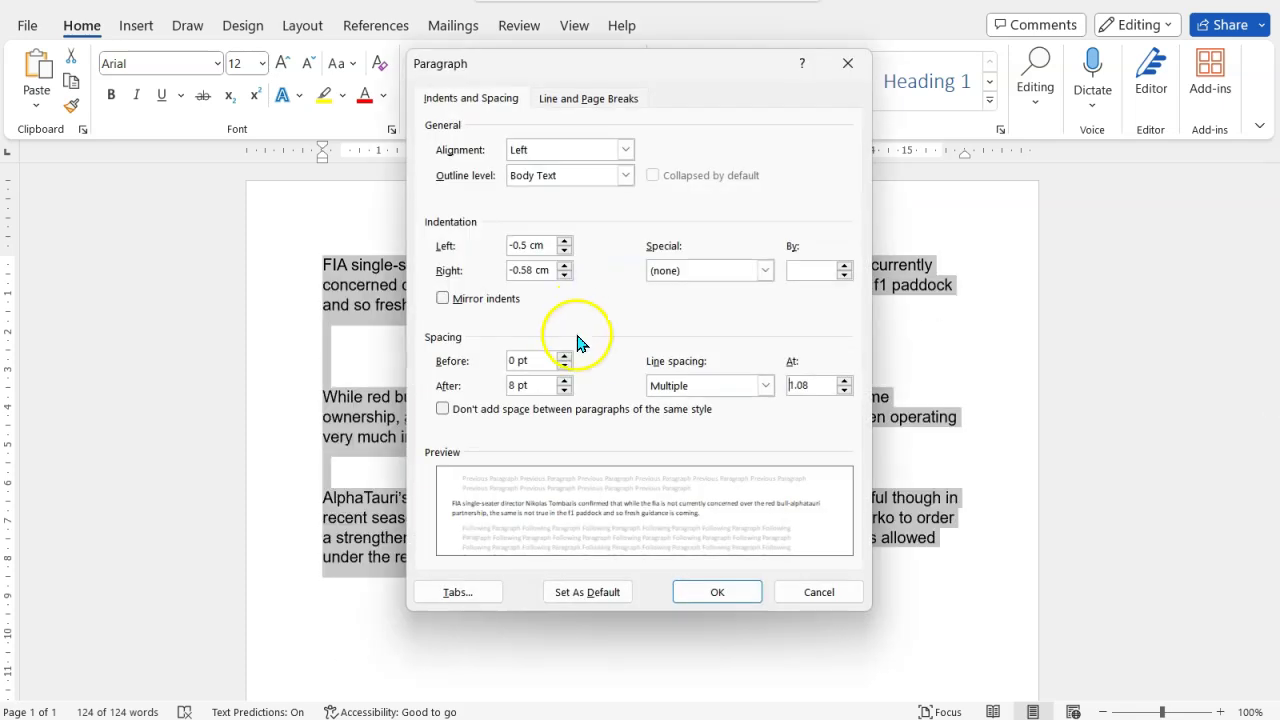
{"action": "left_click", "coordinate": [765, 386]}
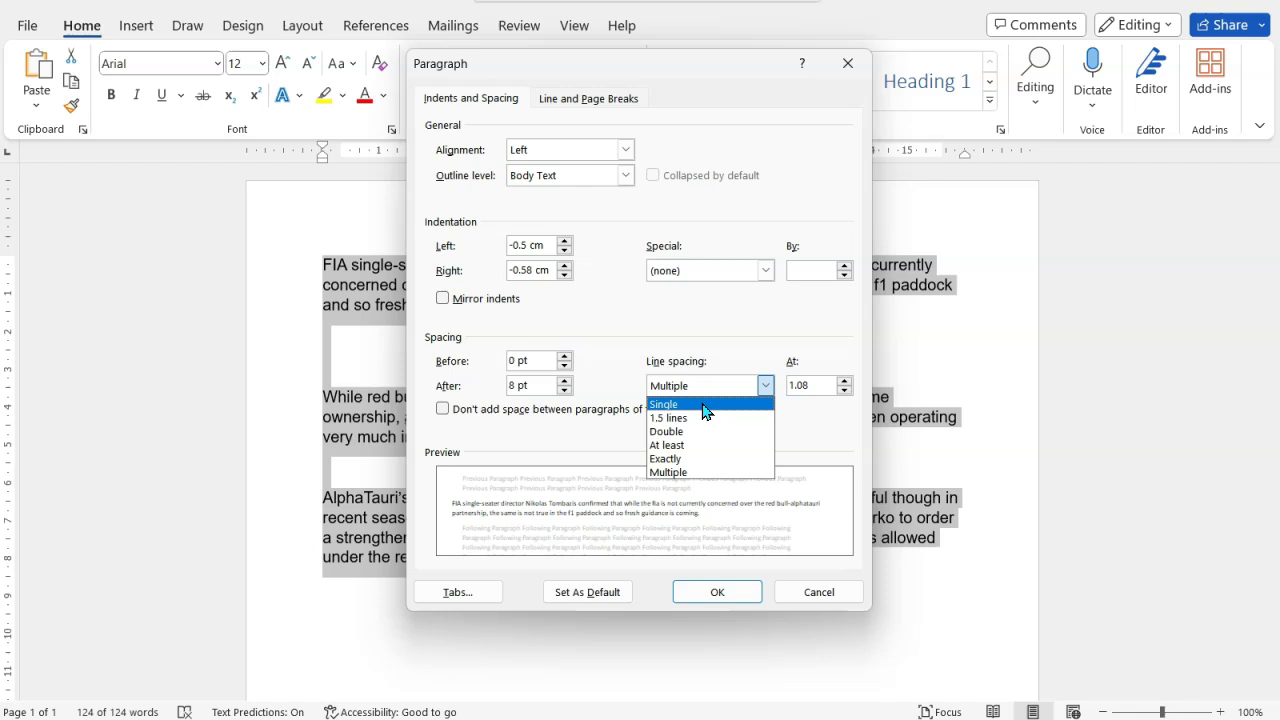
{"action": "left_click", "coordinate": [703, 405]}
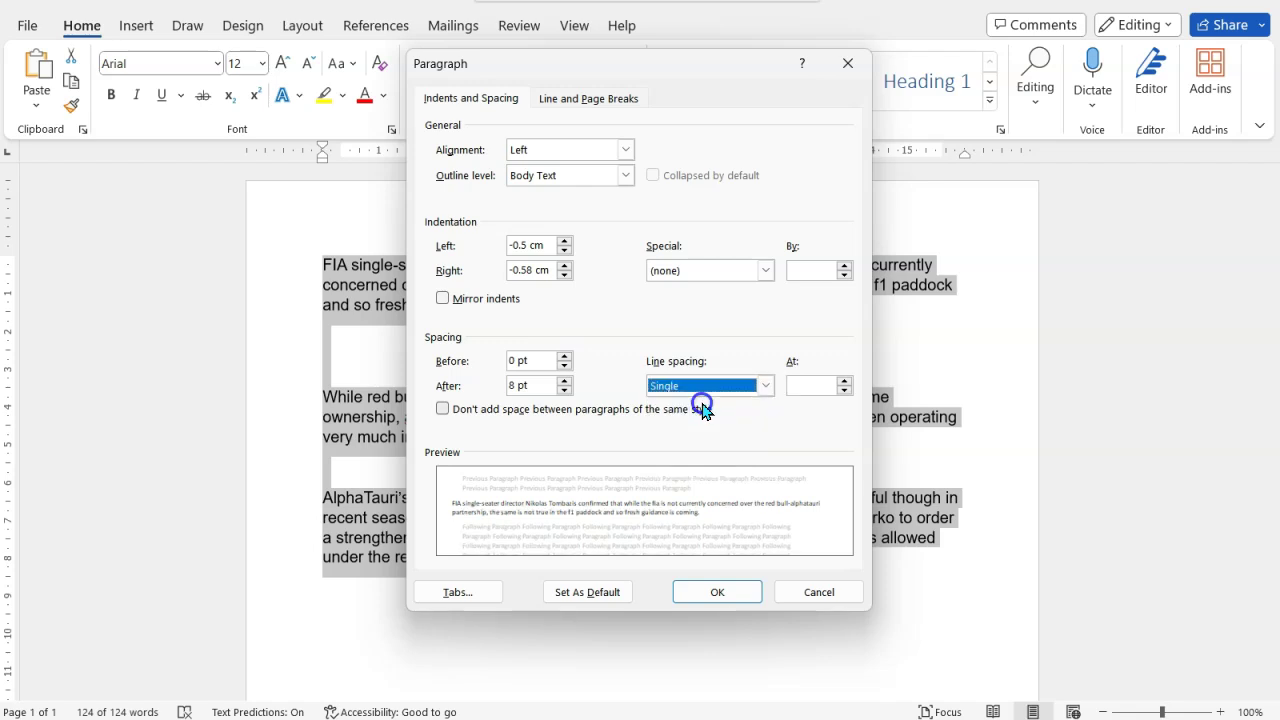
{"action": "left_click", "coordinate": [565, 391]}
{"action": "left_click", "coordinate": [565, 391]}
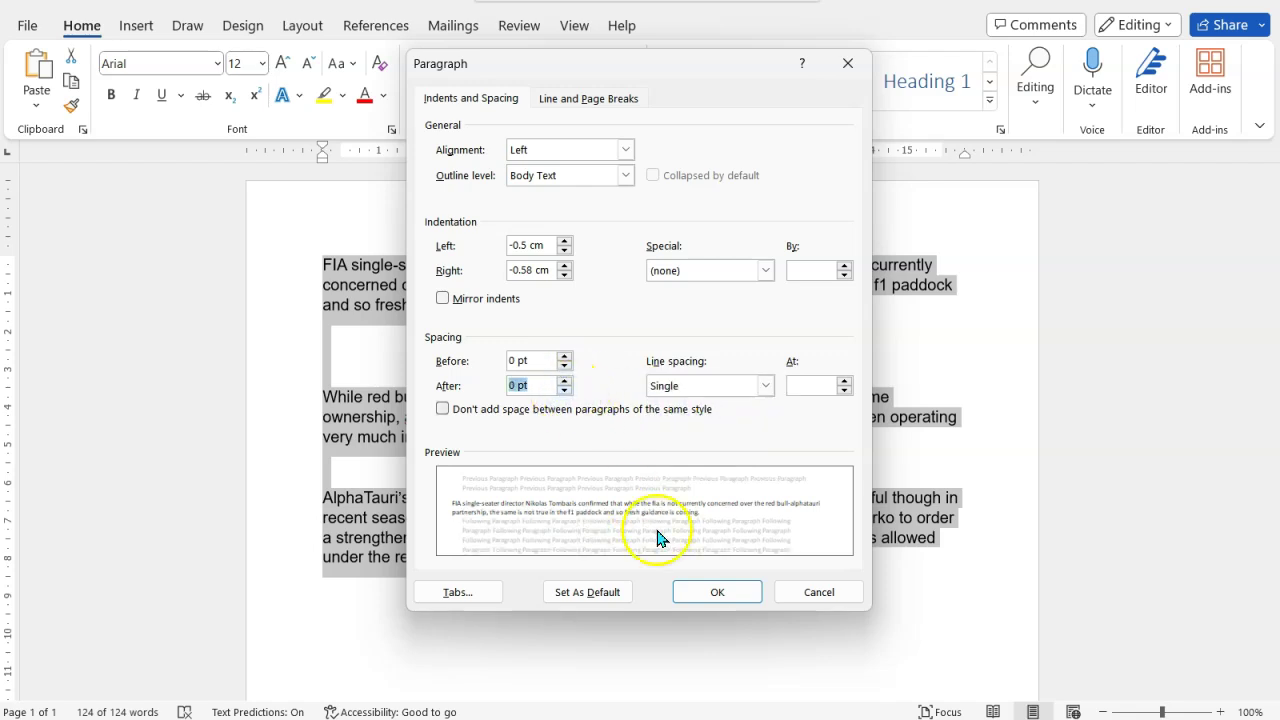
{"action": "left_click", "coordinate": [712, 592]}
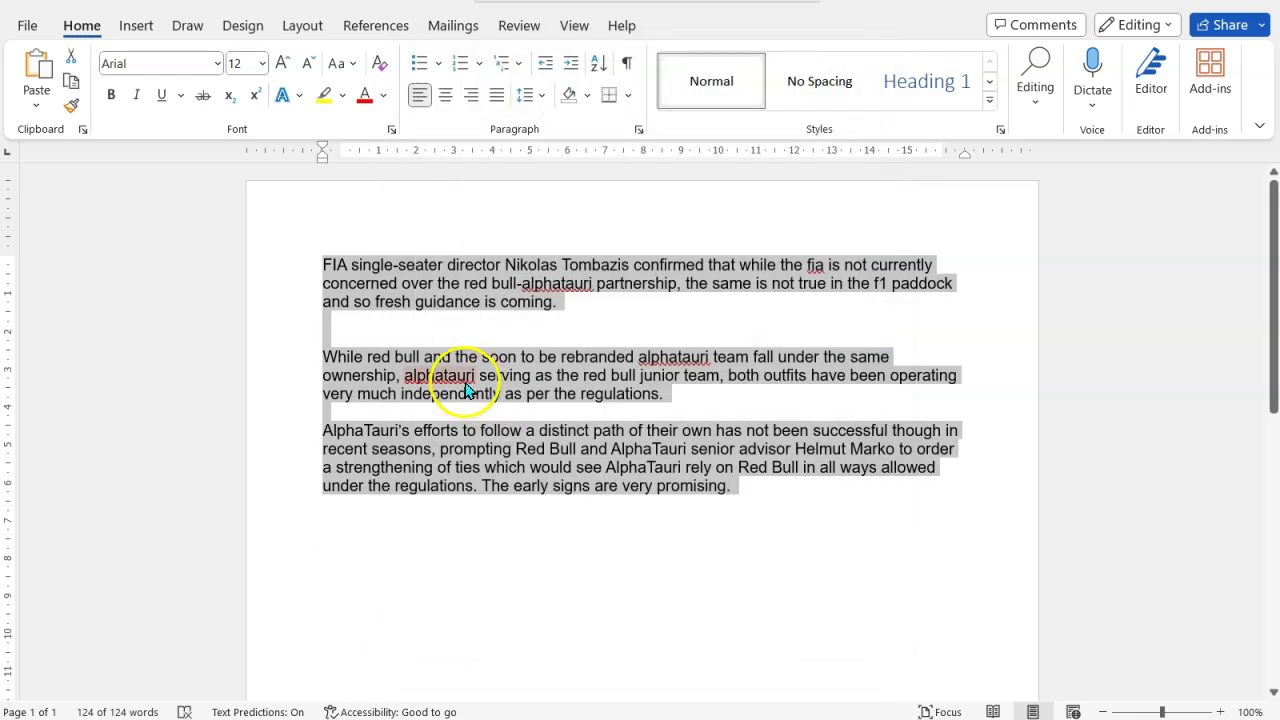
Reduce the gap between the first two paragraphs to a single blank line
{"action": "left_click", "coordinate": [417, 332]}
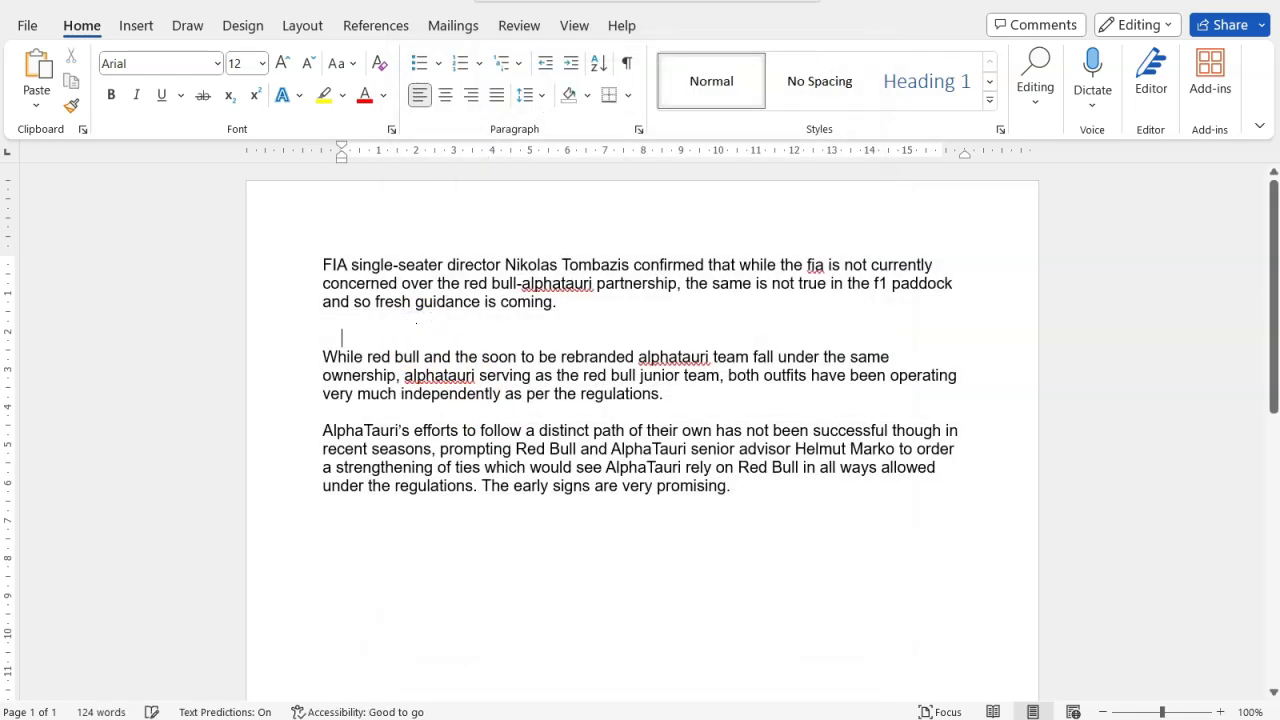
{"action": "key", "text": "BackSpace"}
{"action": "key", "text": "BackSpace"}
{"action": "key", "text": "Return"}
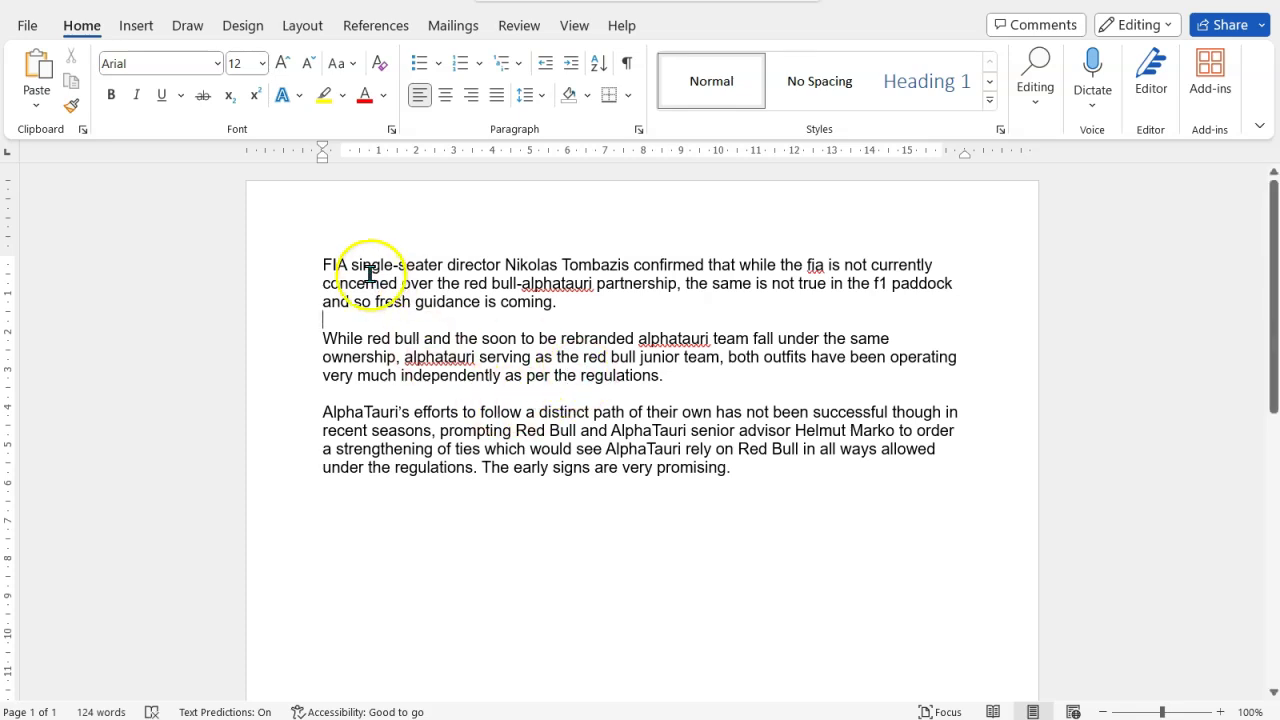
Toggle the case of 'alphatauri' with Shift+F3 and add an empty bullet line below the text
{"action": "double_click", "coordinate": [405, 357]}
{"action": "key", "text": "shift+F3"}
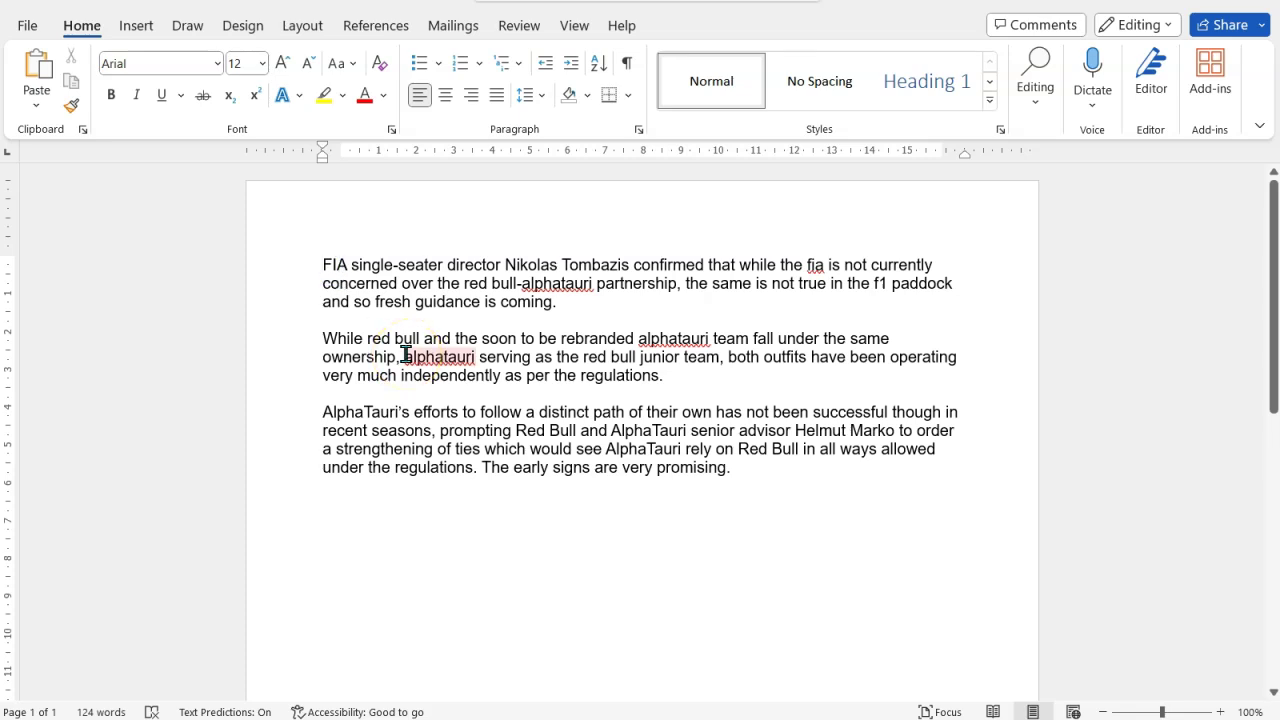
{"action": "left_click", "coordinate": [822, 482]}
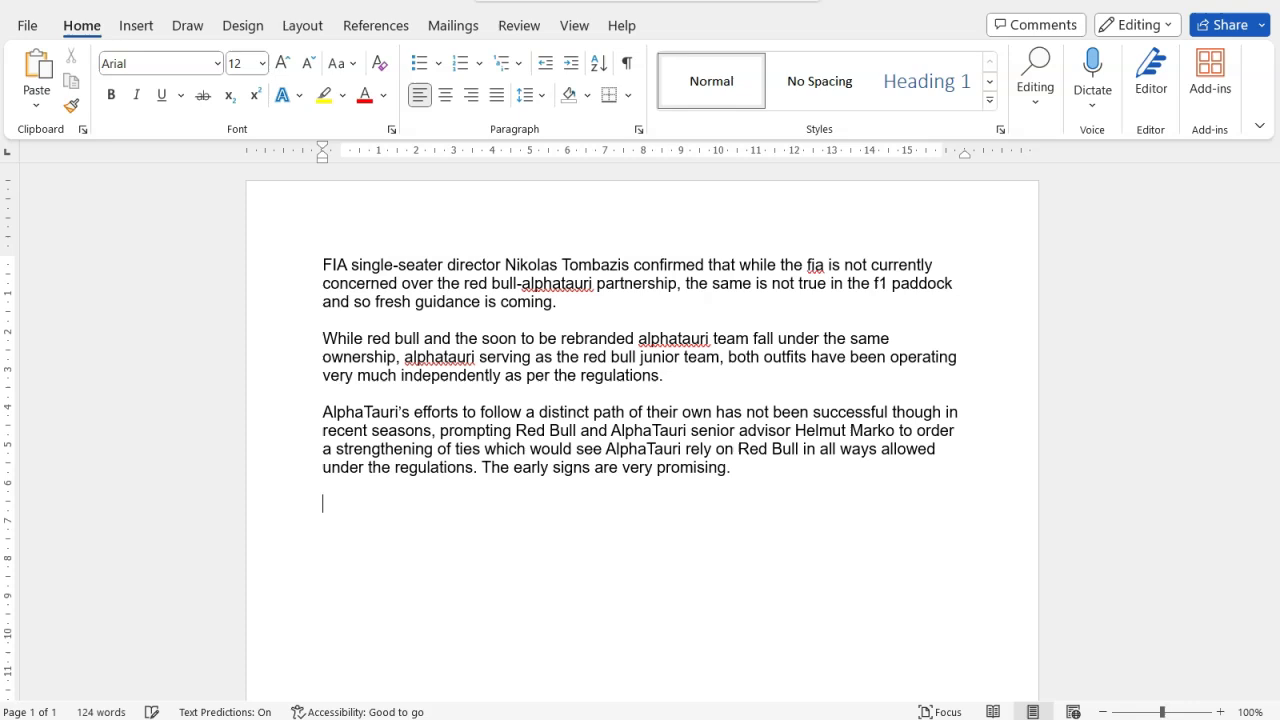
{"action": "left_click", "coordinate": [421, 63]}
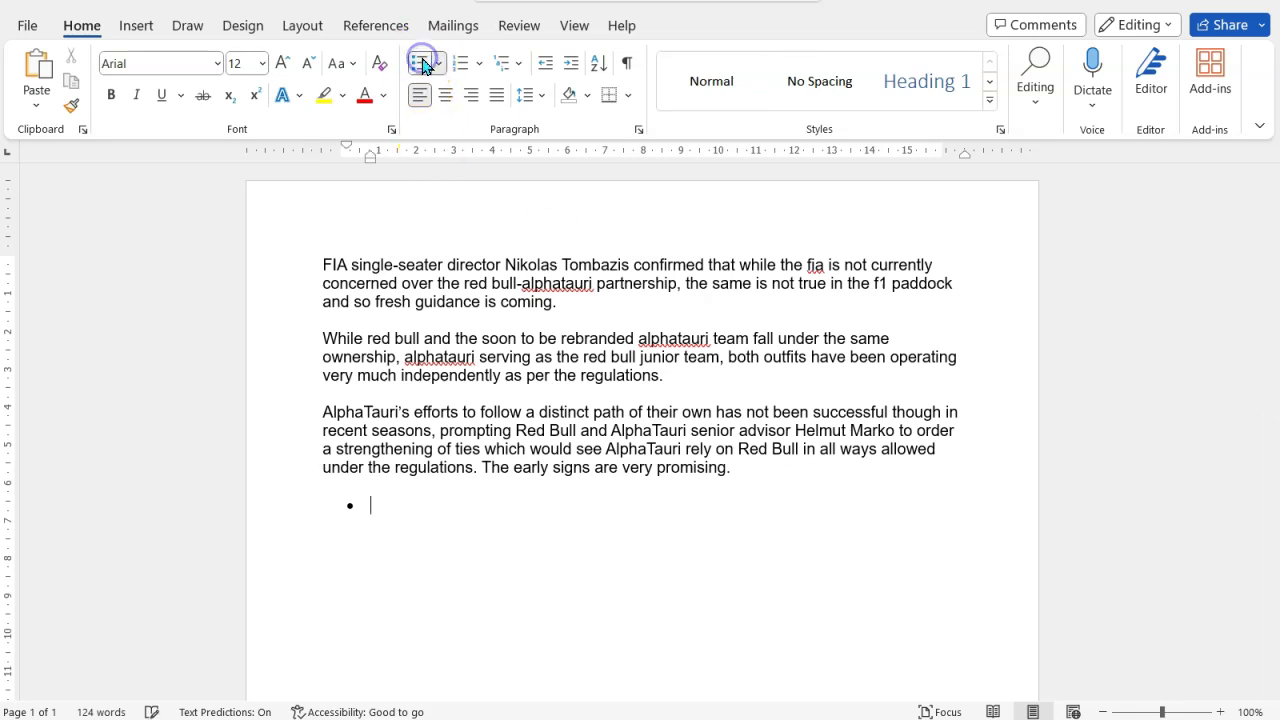
{"action": "left_click", "coordinate": [440, 430]}
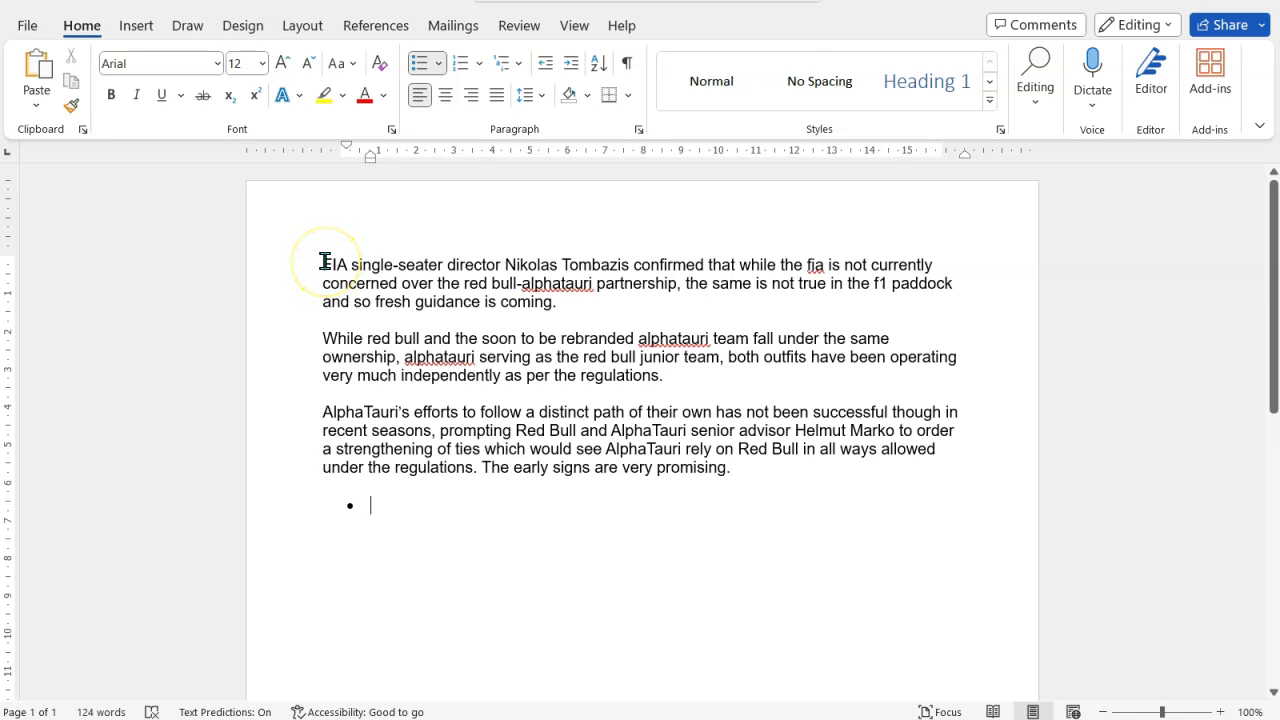
{"action": "left_click_drag", "start_coordinate": [325, 262], "coordinate": [762, 470]}
{"action": "left_click", "coordinate": [345, 65]}
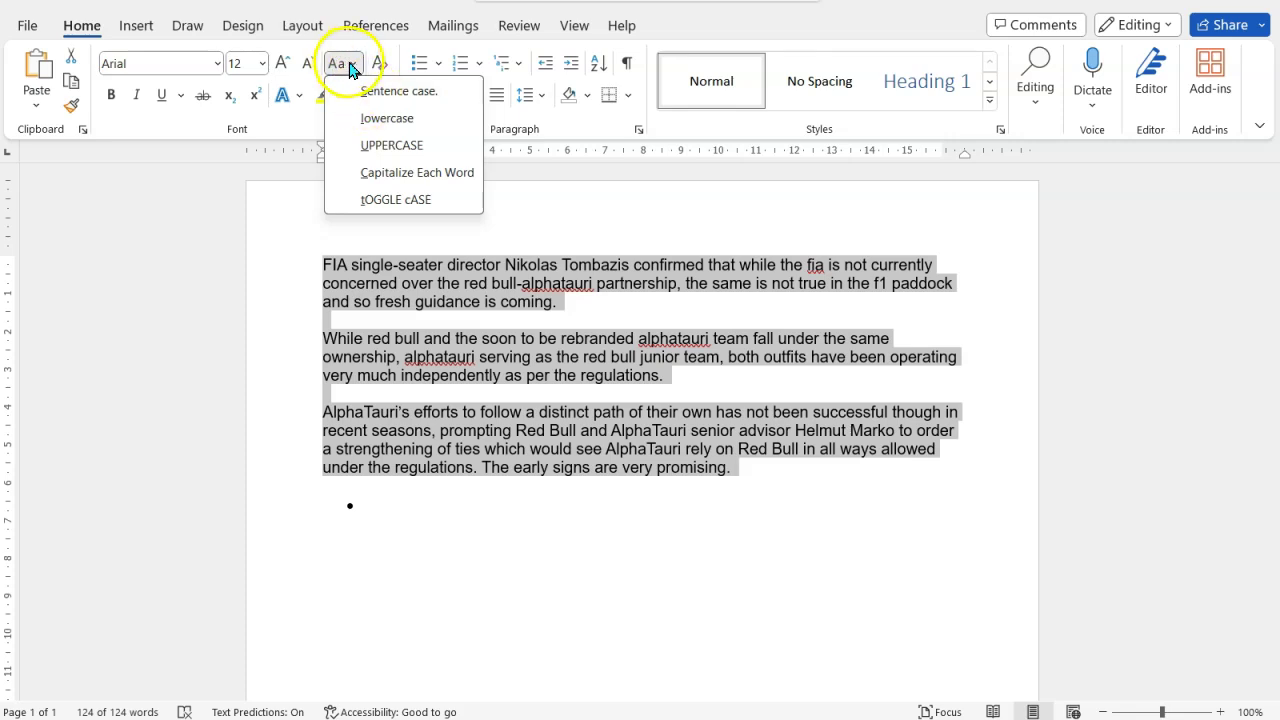
{"action": "left_click", "coordinate": [349, 65]}
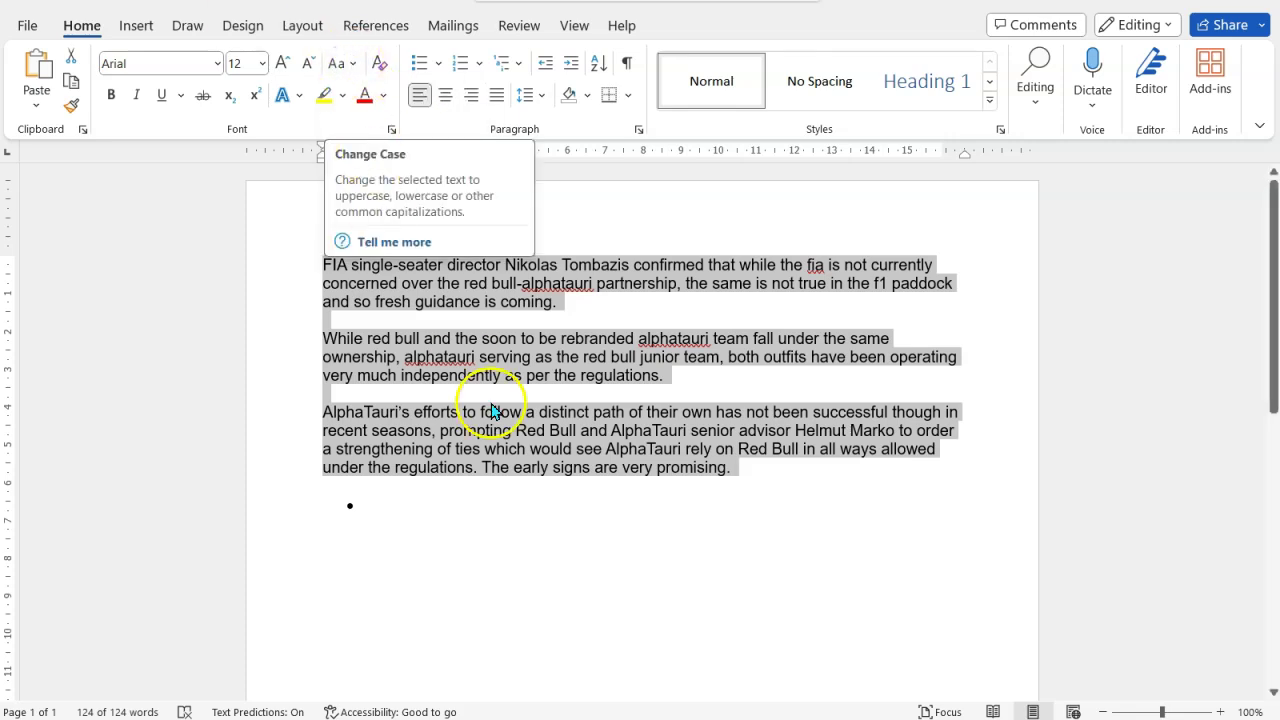
{"action": "left_click", "coordinate": [550, 469]}
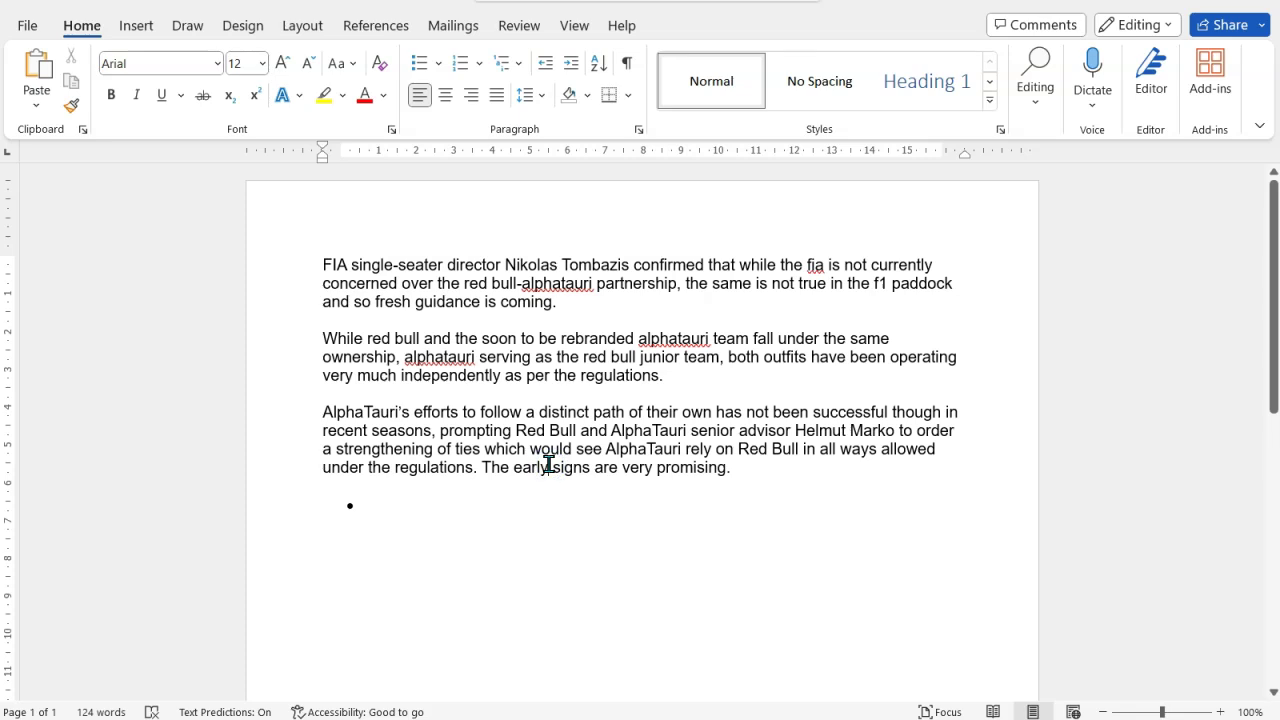